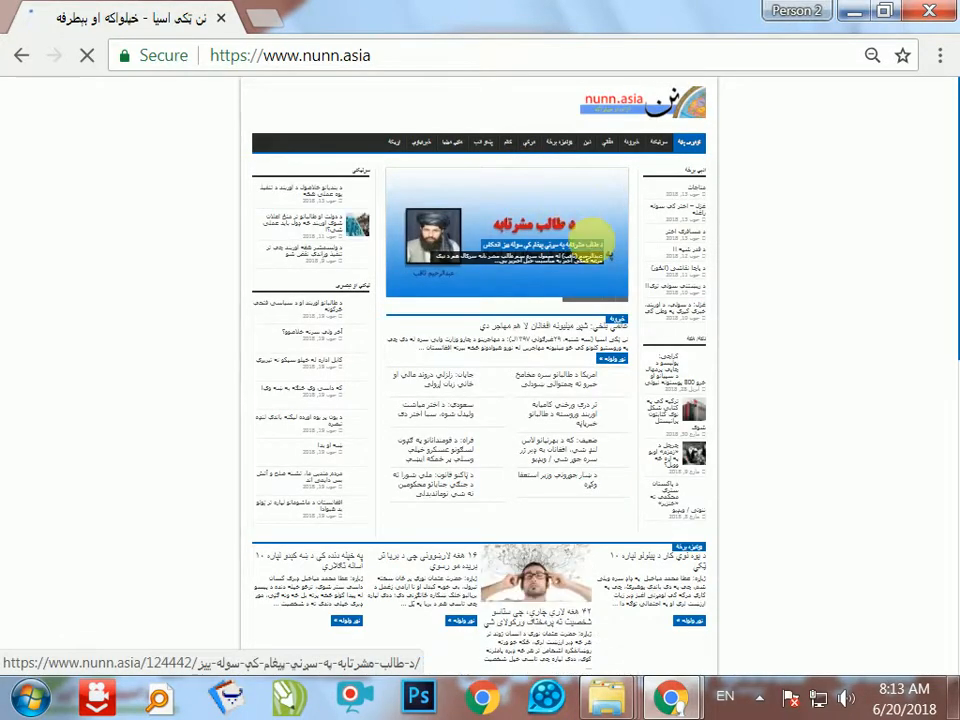
Look through the nunn.asia homepage from its header to the footer and its notification bell
{"action": "scroll", "coordinate": [612, 270], "scroll_direction": "up", "scroll_amount": 6}
{"action": "scroll", "coordinate": [774, 418], "scroll_direction": "down", "scroll_amount": 15}
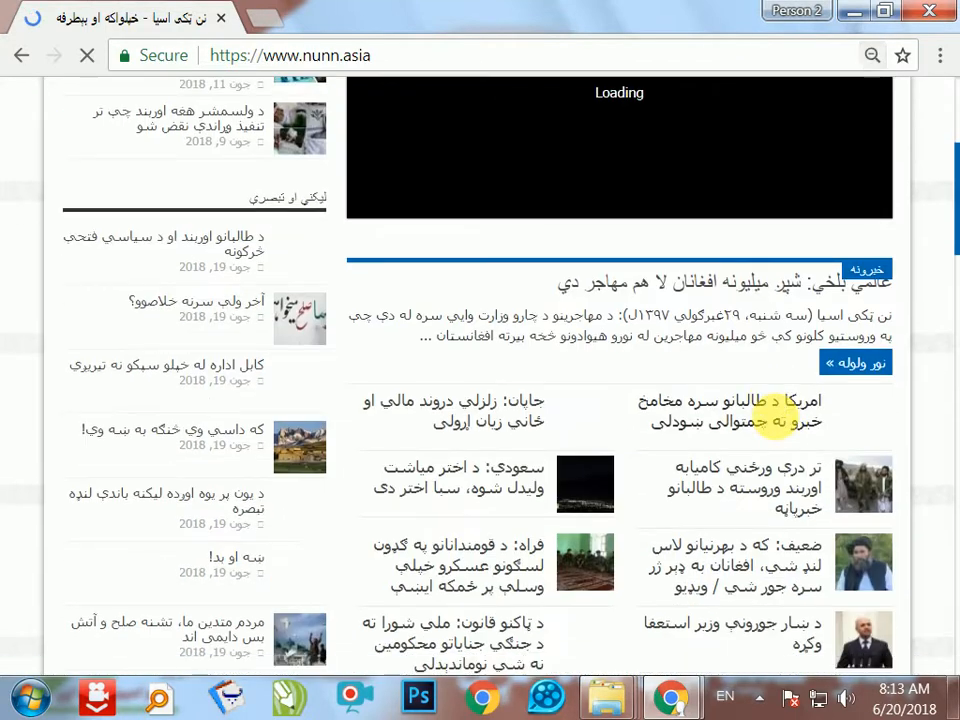
{"action": "scroll", "coordinate": [786, 497], "scroll_direction": "down", "scroll_amount": 8}
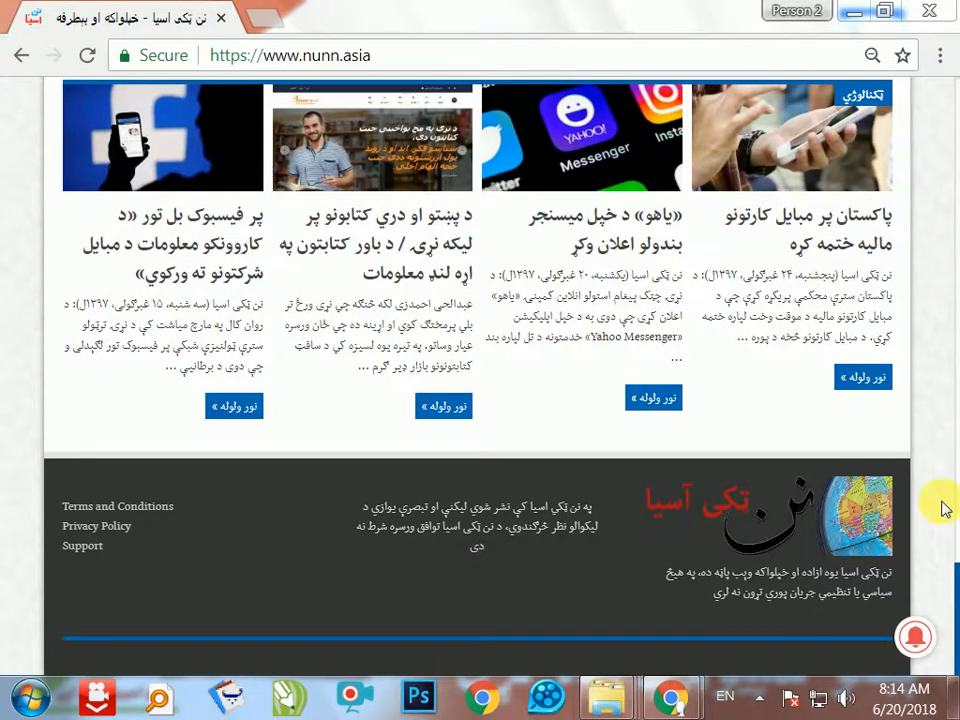
Switch to the Chrome window with the Blogger tab and open onesignal.com in its new tab
{"action": "left_click", "coordinate": [857, 13]}
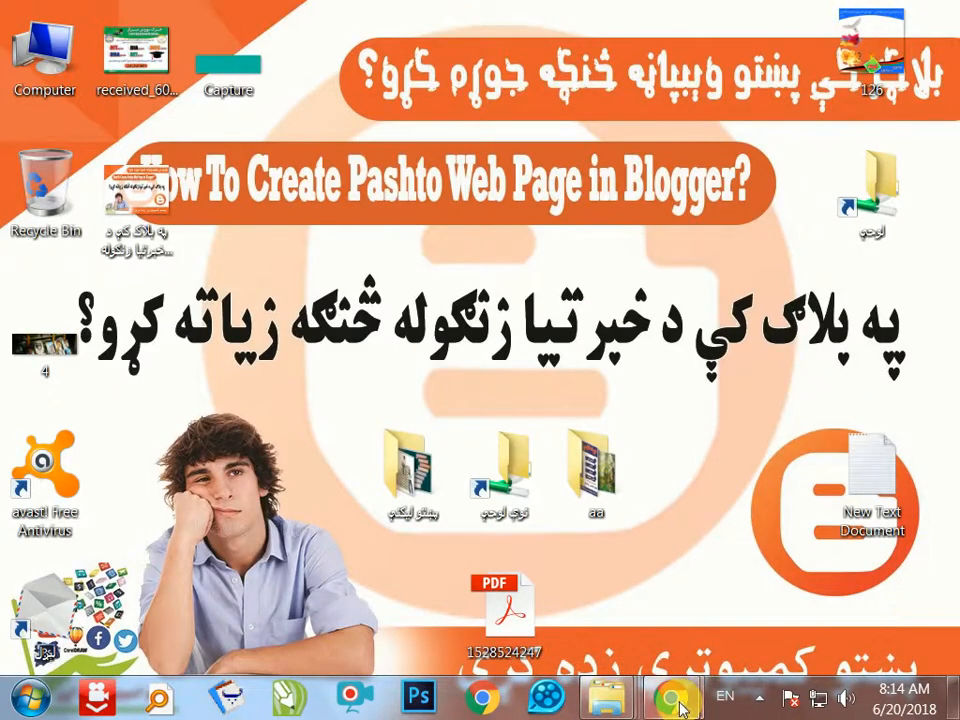
{"action": "mouse_move", "coordinate": [670, 697]}
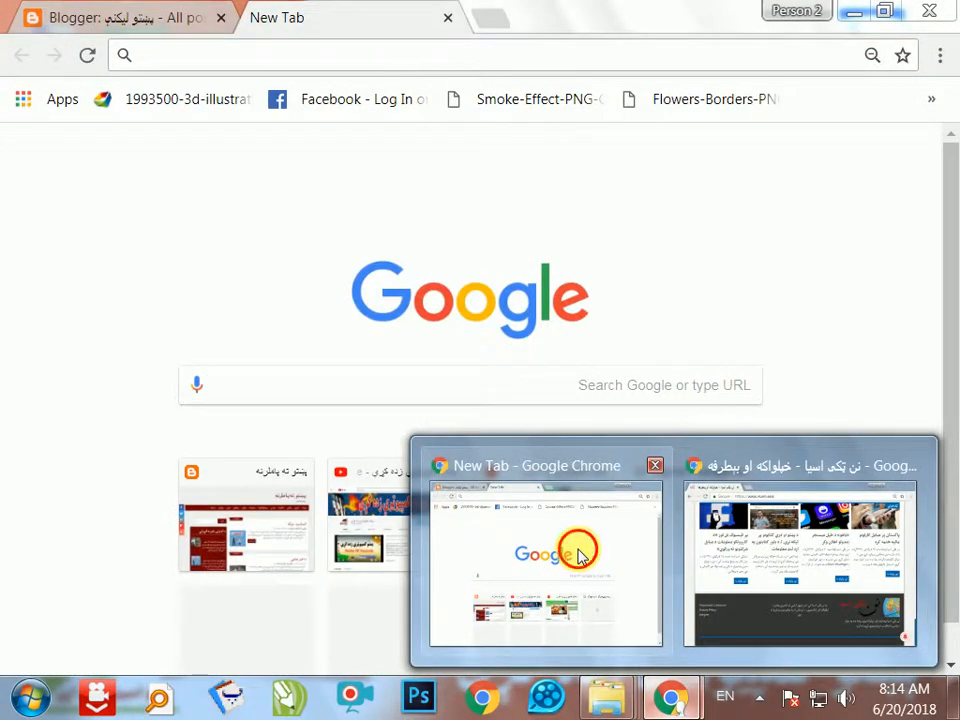
{"action": "left_click", "coordinate": [580, 556]}
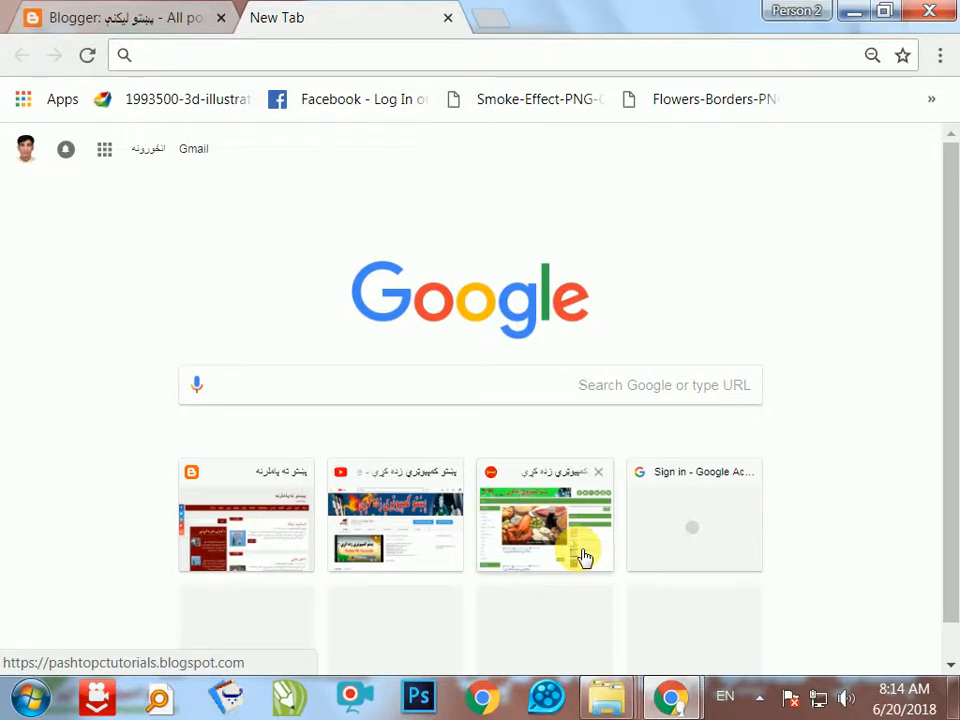
{"action": "type", "text": "one"}
{"action": "key", "text": "Return"}
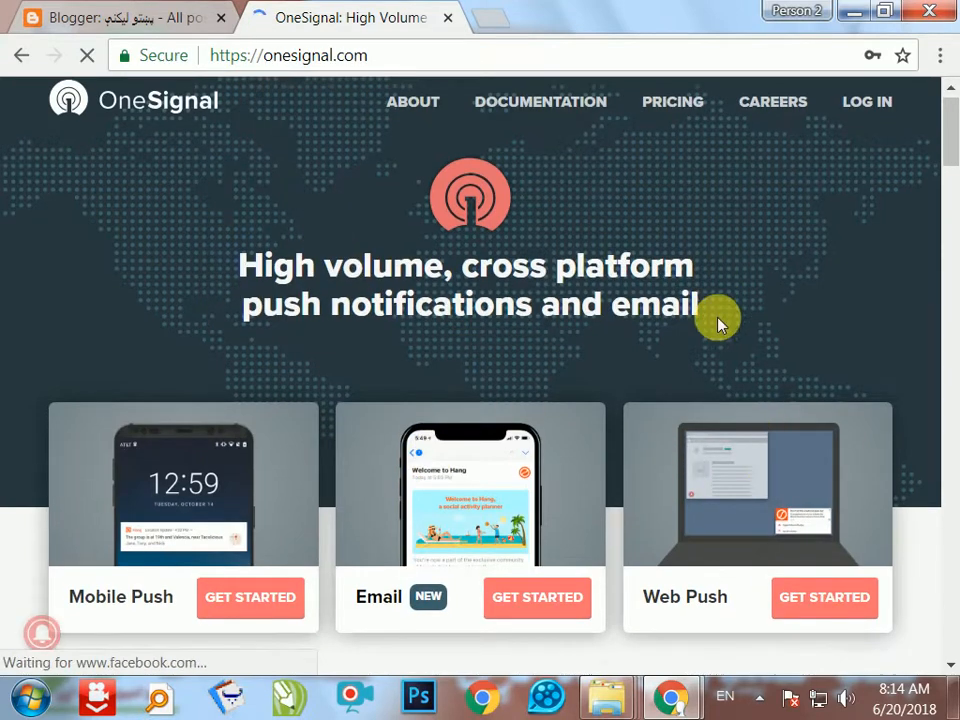
Get started with Web Push on OneSignal by signing up with one of the saved Google accounts
{"action": "scroll", "coordinate": [208, 429], "scroll_direction": "down", "scroll_amount": 1}
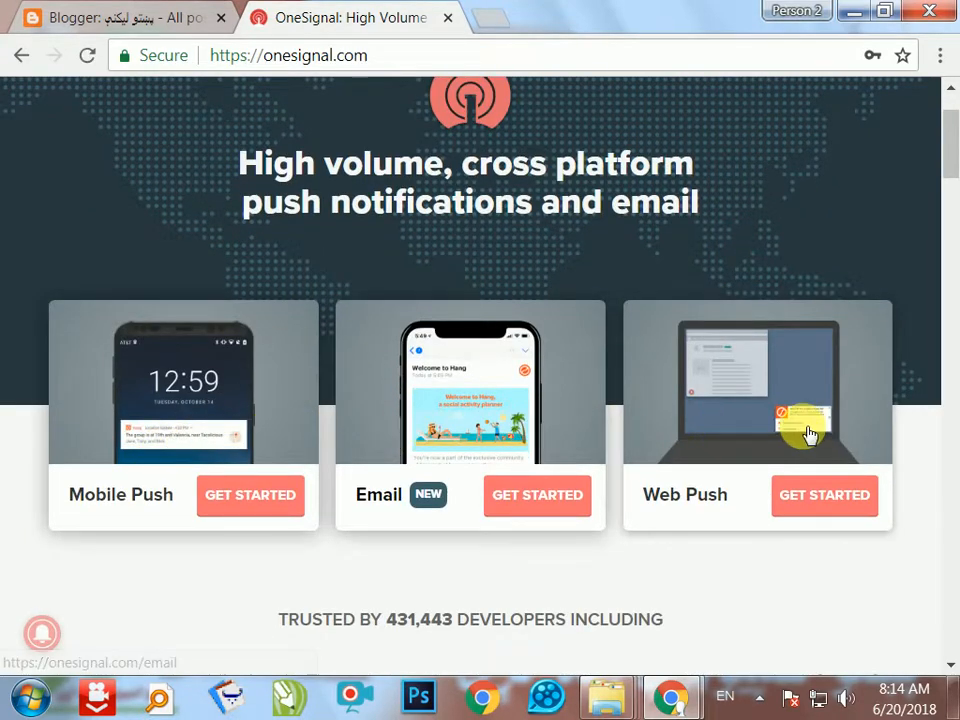
{"action": "left_click", "coordinate": [810, 505]}
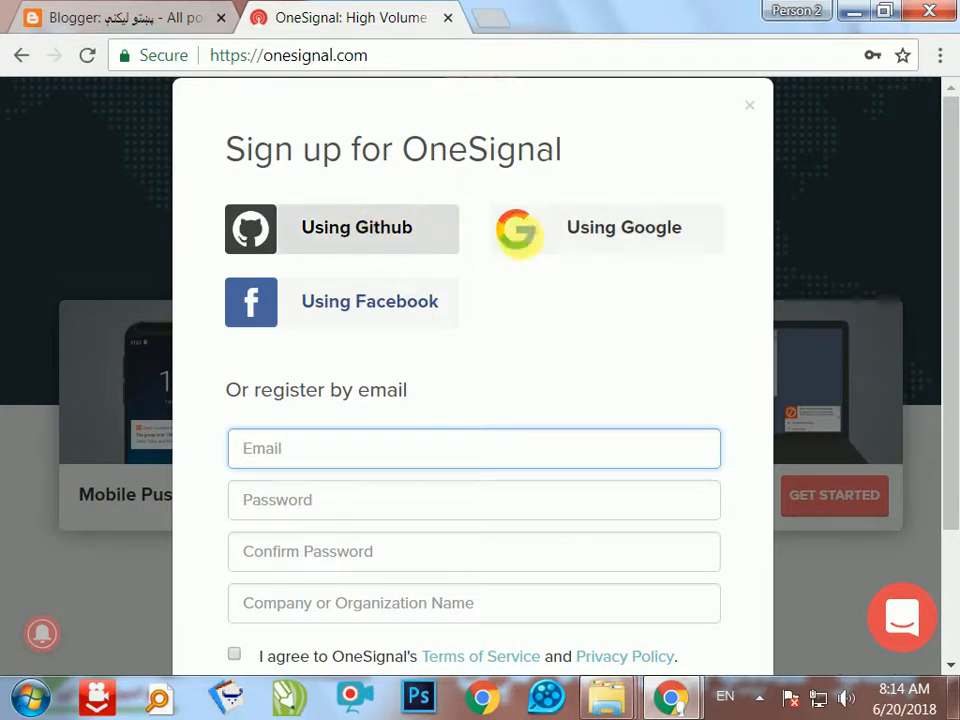
{"action": "left_click", "coordinate": [604, 240]}
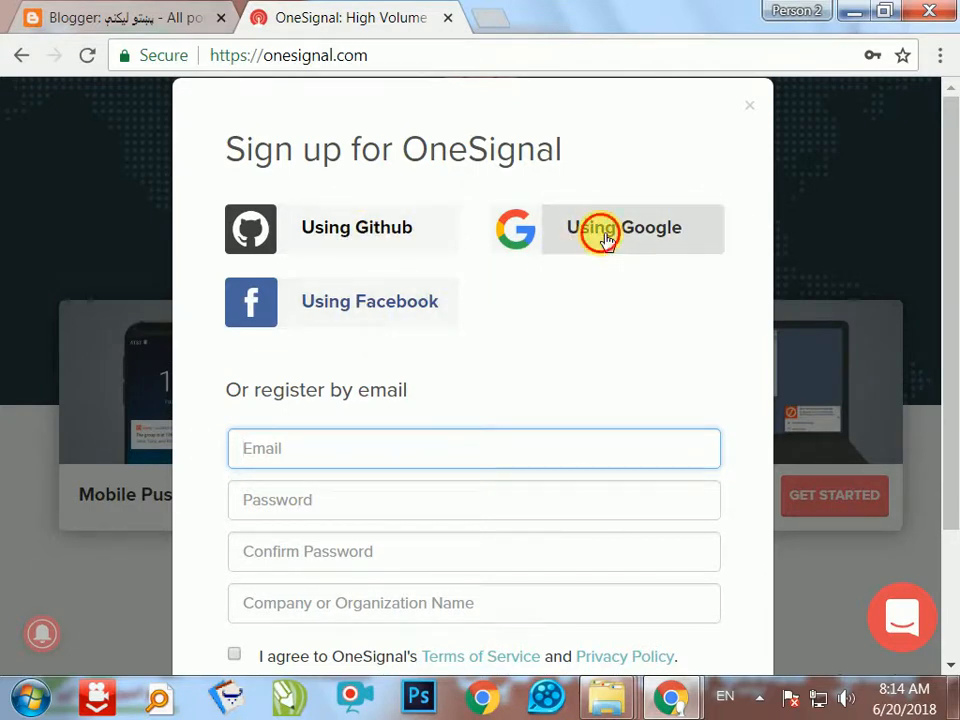
{"action": "left_click", "coordinate": [610, 462]}
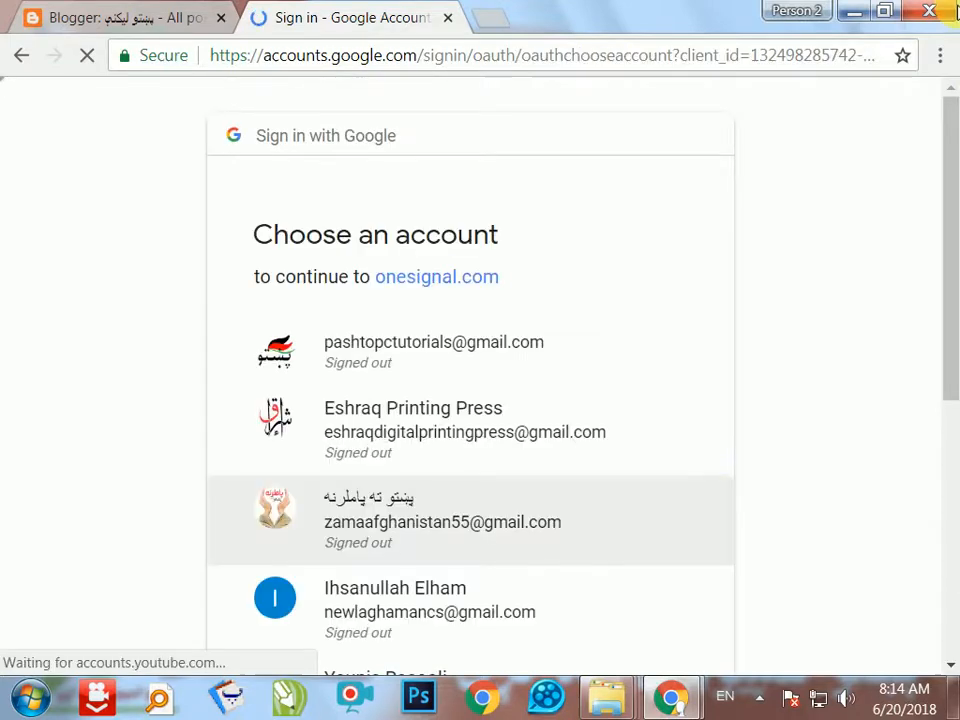
{"action": "scroll", "coordinate": [628, 280], "scroll_direction": "down", "scroll_amount": 2}
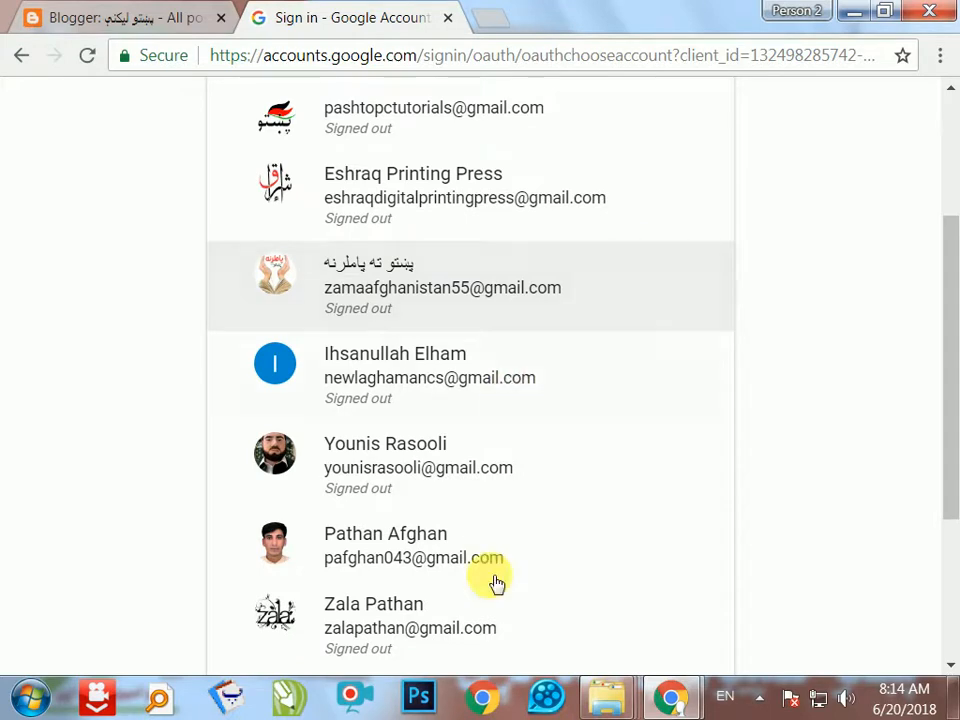
{"action": "left_click", "coordinate": [405, 565]}
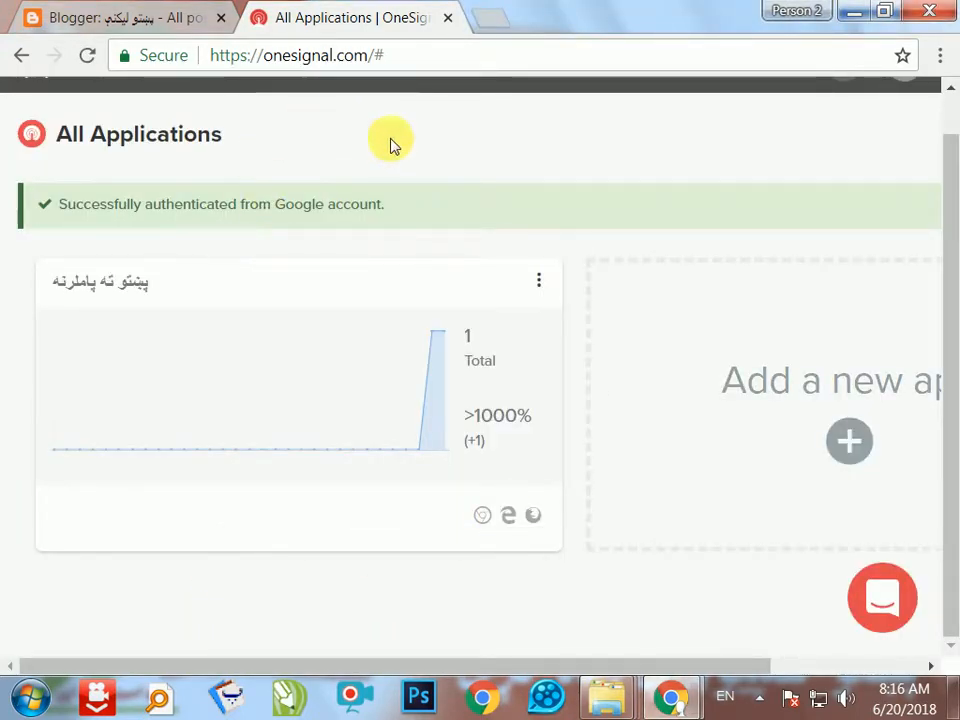
Create a new OneSignal app named پښتو ليکنې
{"action": "left_click_drag", "start_coordinate": [671, 662], "coordinate": [825, 647]}
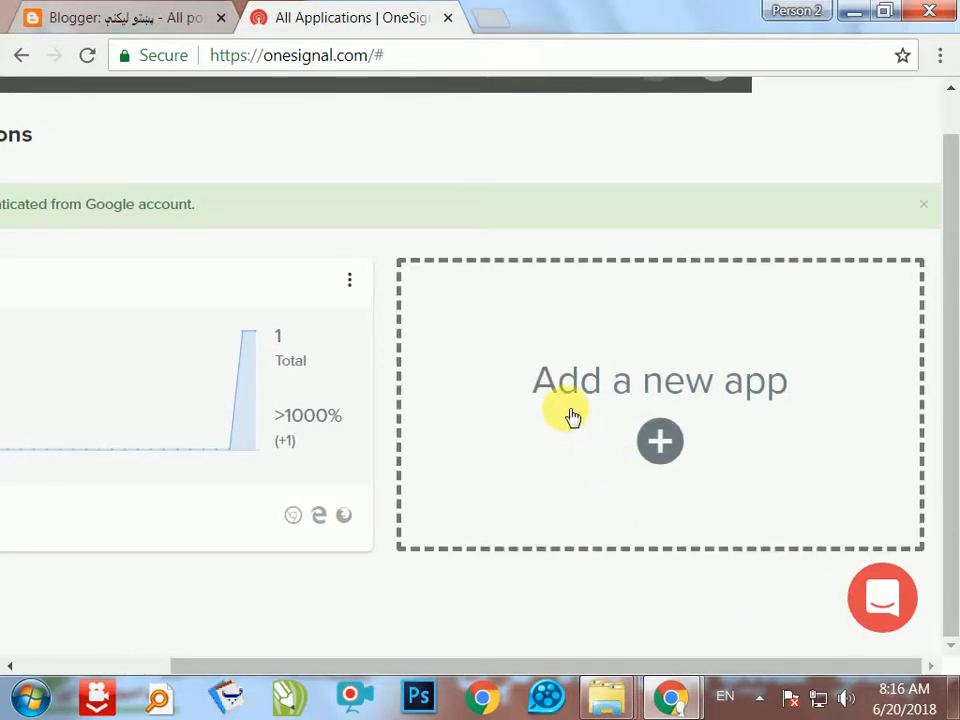
{"action": "left_click", "coordinate": [662, 442]}
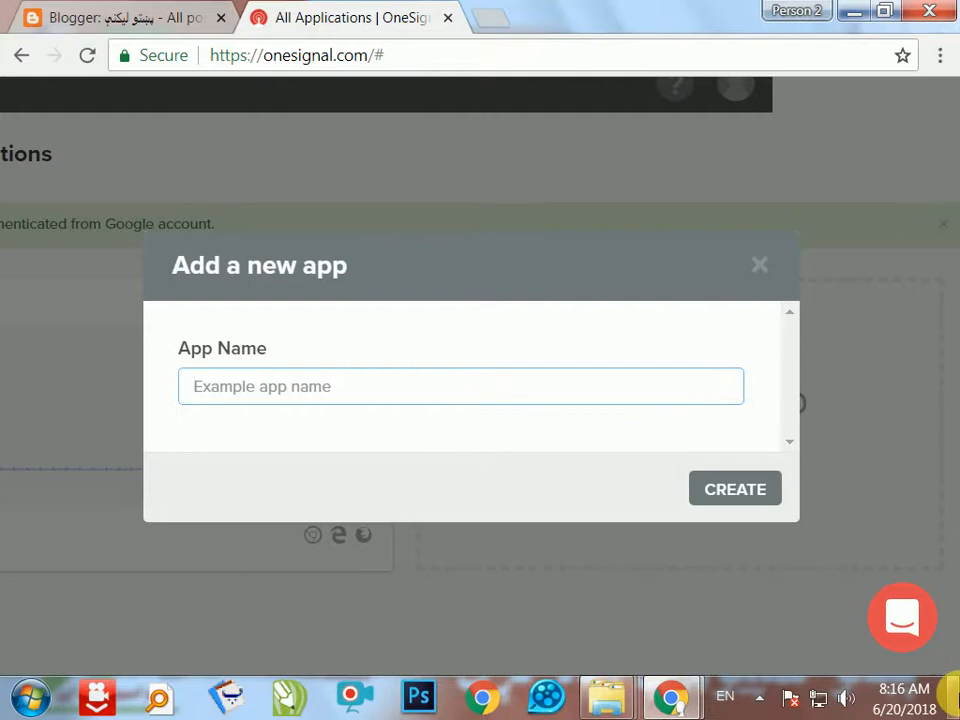
{"action": "left_click", "coordinate": [952, 692]}
{"action": "left_click", "coordinate": [952, 692]}
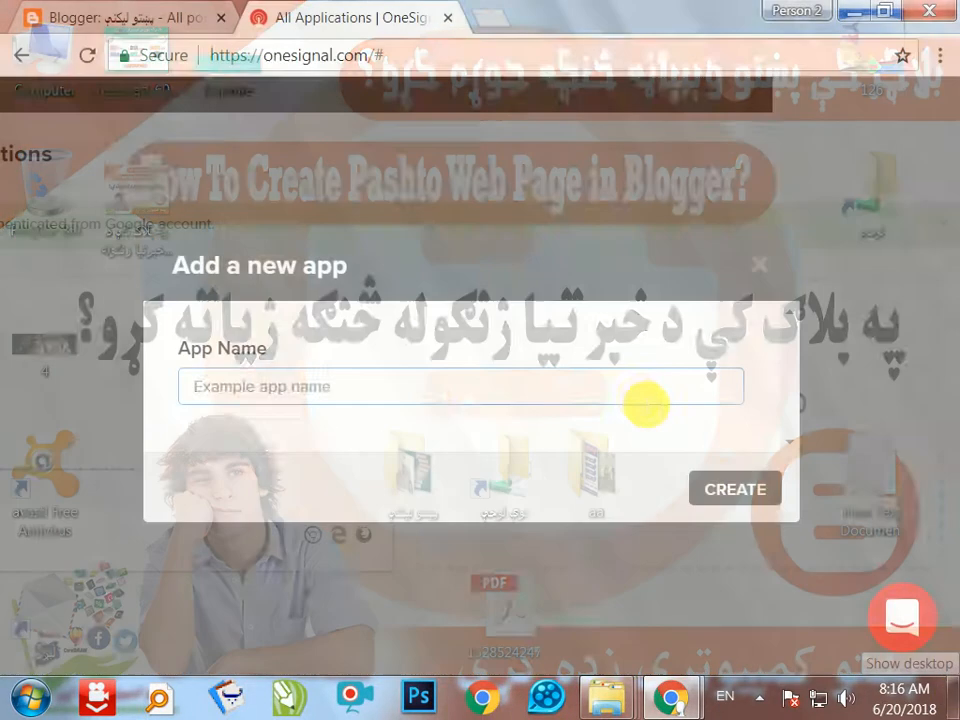
{"action": "type", "text": "F"}
{"action": "key", "text": "BackSpace"}
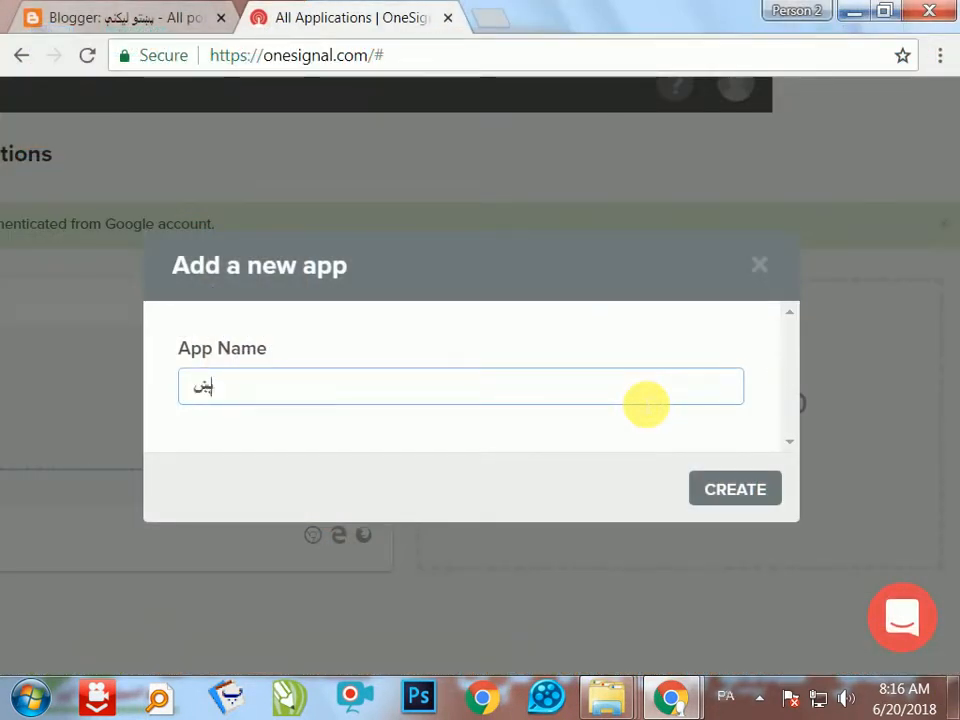
{"action": "type", "text": "پښتو ليکنې"}
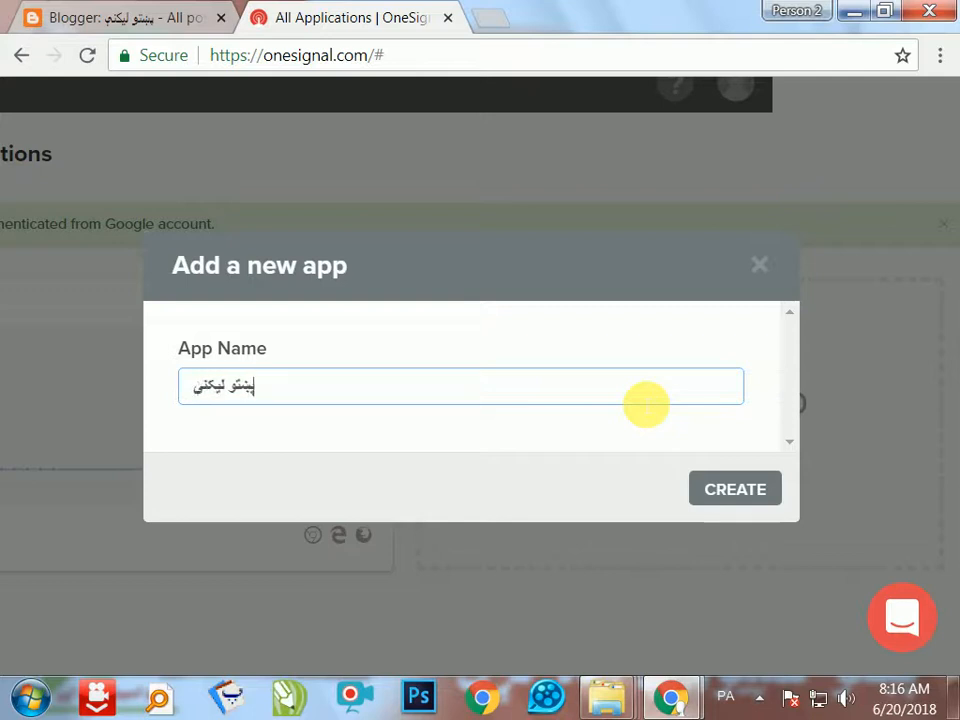
{"action": "left_click", "coordinate": [752, 492]}
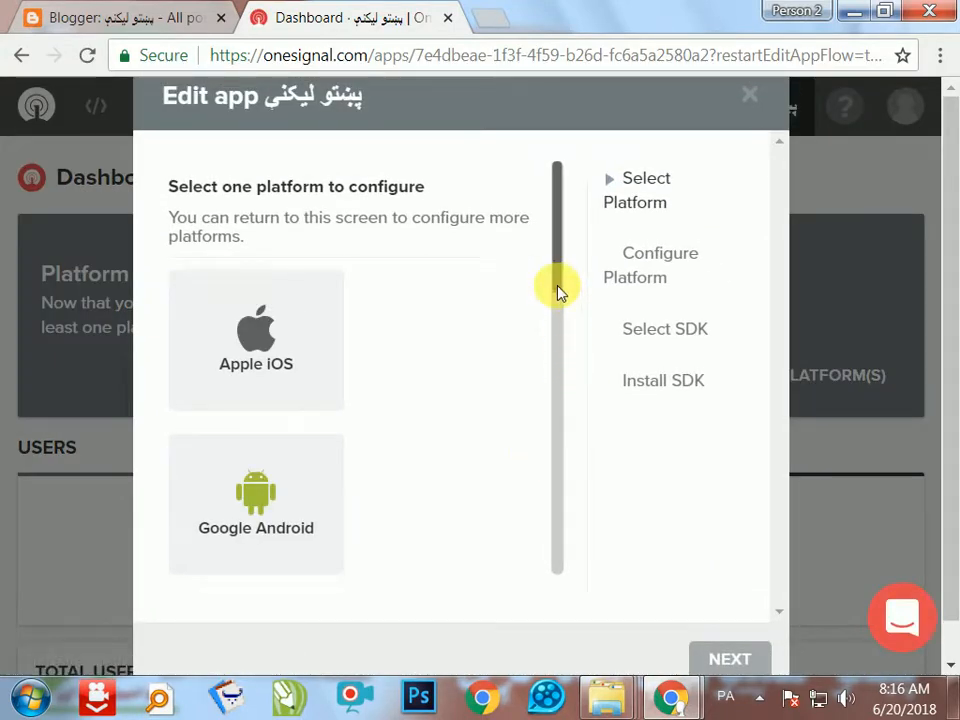
Select Web Push as the app's platform and continue to its configuration
{"action": "left_click_drag", "start_coordinate": [557, 289], "coordinate": [557, 414]}
{"action": "left_click", "coordinate": [305, 330]}
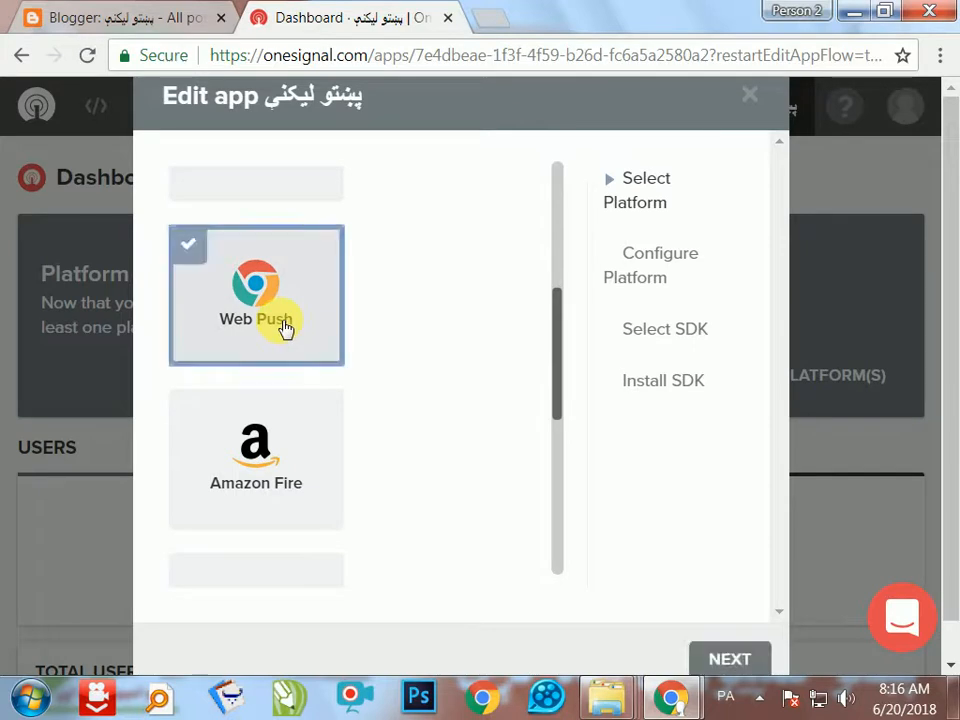
{"action": "left_click", "coordinate": [740, 660]}
Set the integration to Wordpress Plugin or Website Builder, with Blogger as the website builder
{"action": "scroll", "coordinate": [585, 402], "scroll_direction": "down", "scroll_amount": 2}
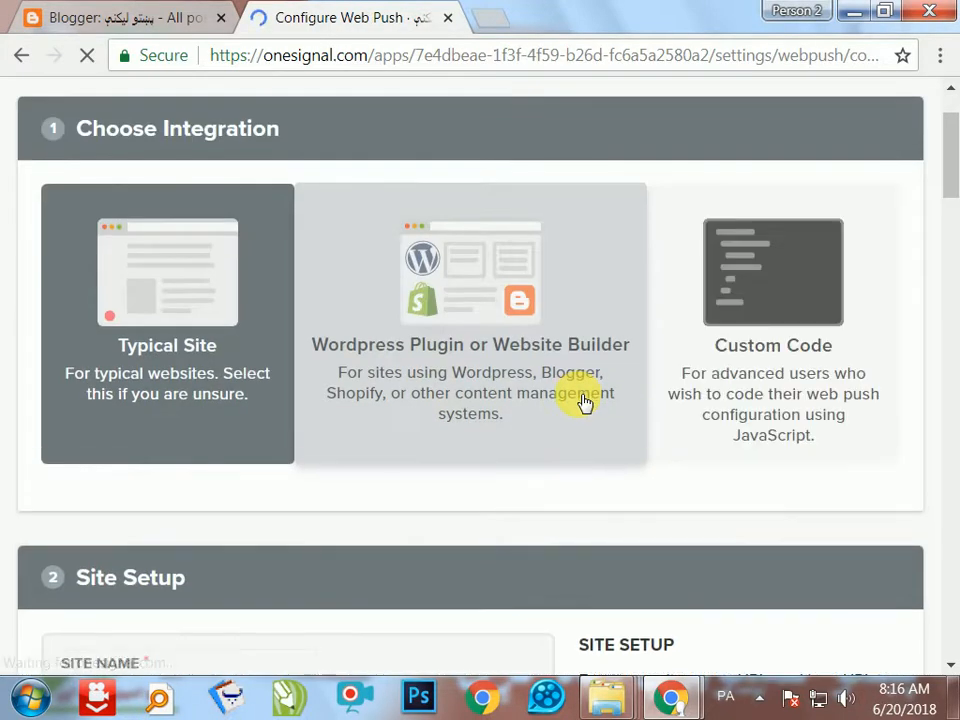
{"action": "left_click", "coordinate": [518, 310]}
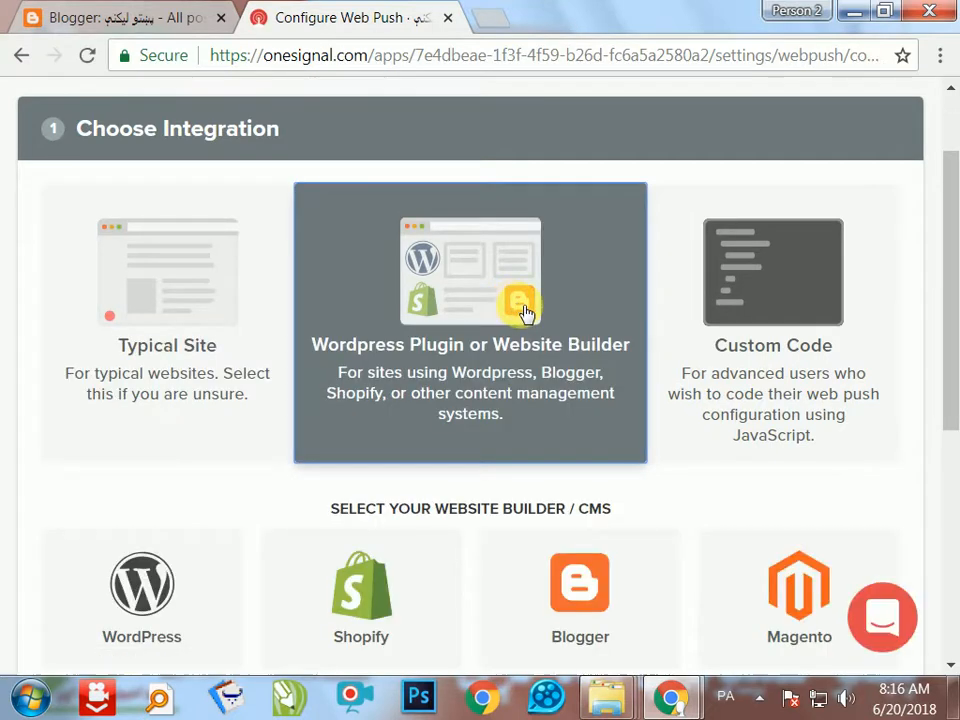
{"action": "scroll", "coordinate": [630, 545], "scroll_direction": "down", "scroll_amount": 2}
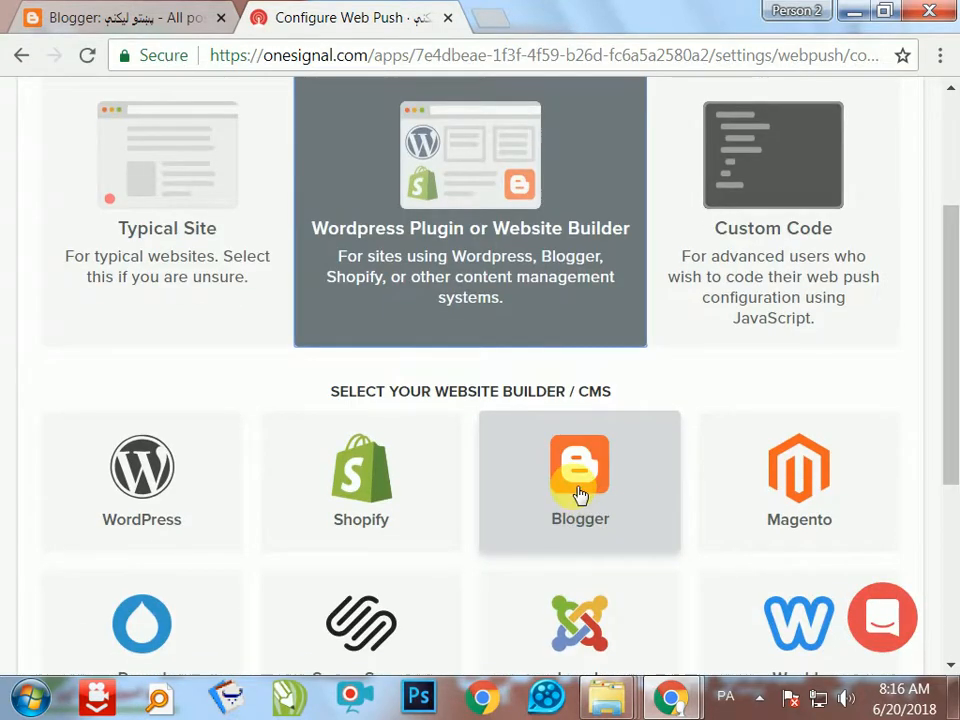
{"action": "left_click", "coordinate": [580, 494]}
Open the پښتو ليکنې blog from the Blogger dashboard and copy its web address
{"action": "scroll", "coordinate": [664, 471], "scroll_direction": "down", "scroll_amount": 5}
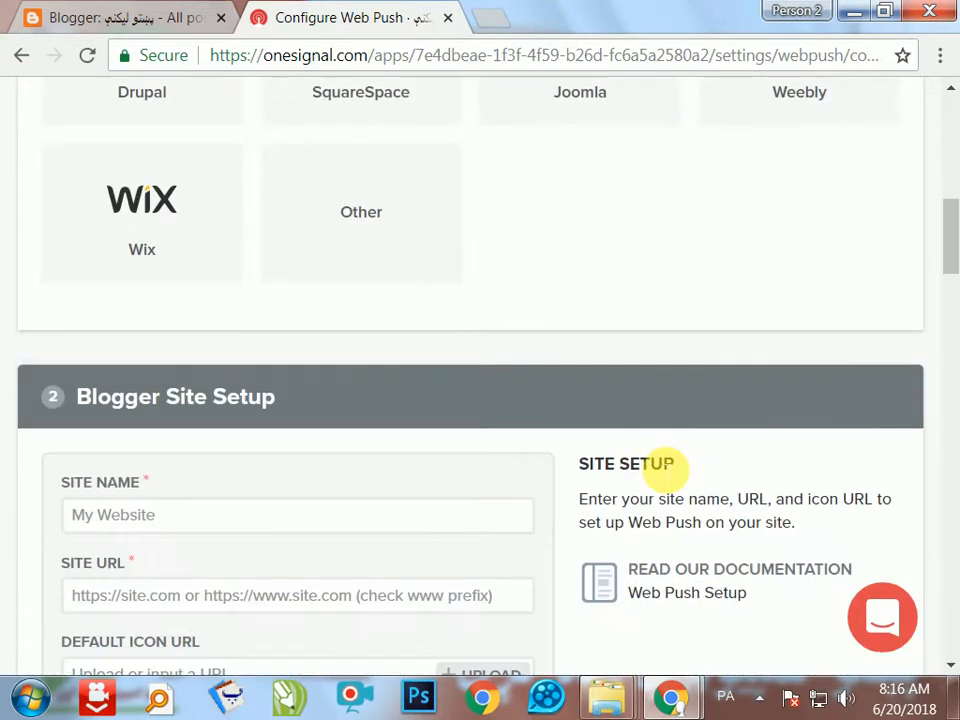
{"action": "scroll", "coordinate": [475, 476], "scroll_direction": "down", "scroll_amount": 4}
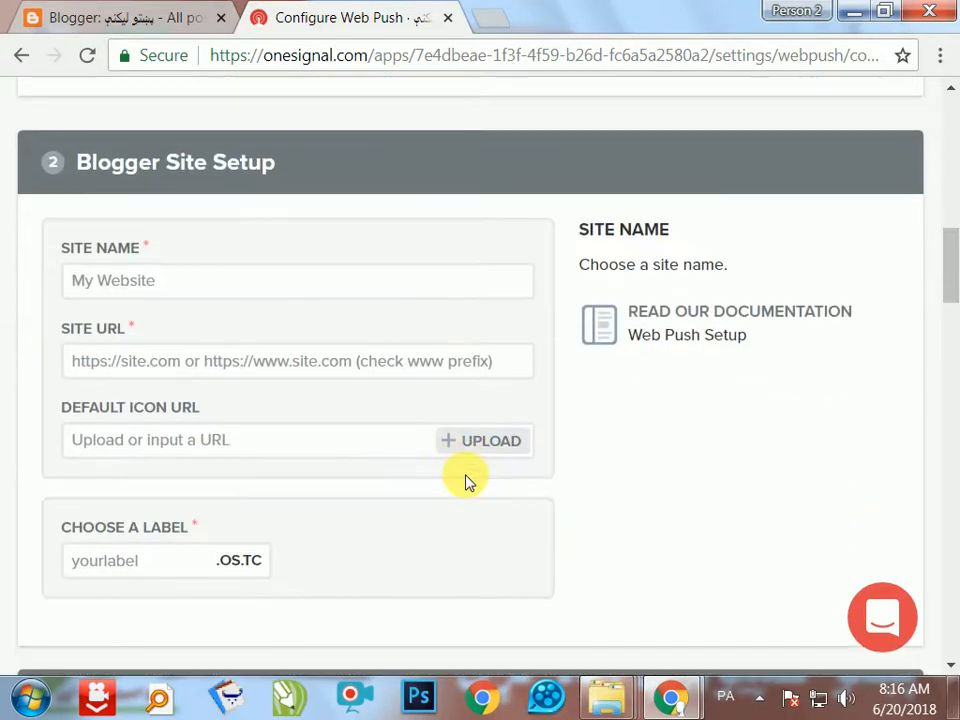
{"action": "left_click", "coordinate": [245, 292]}
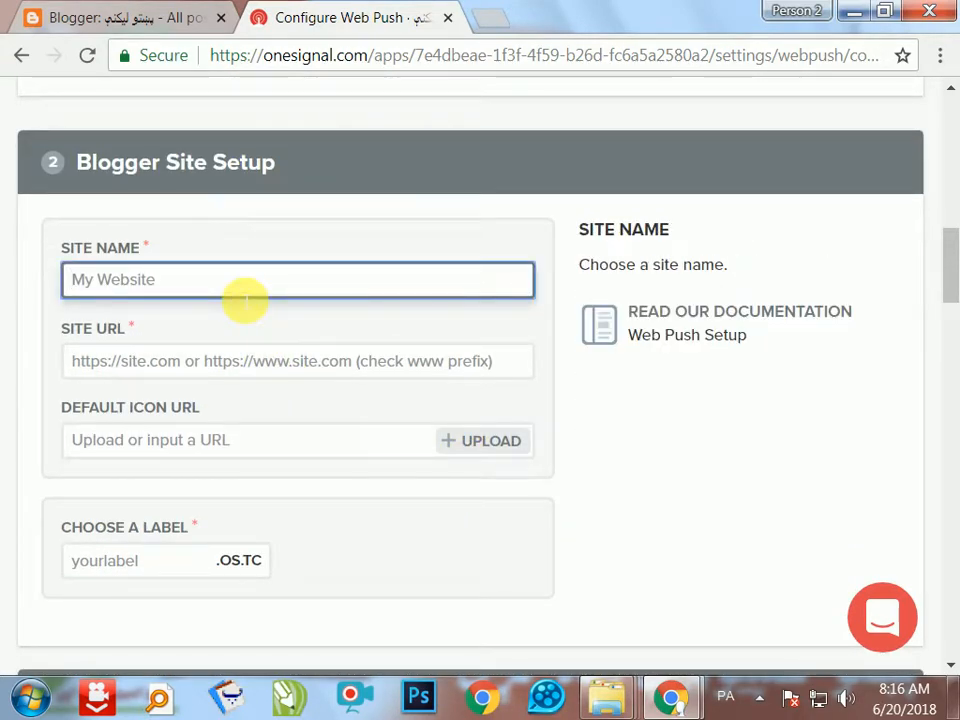
{"action": "left_click", "coordinate": [128, 17]}
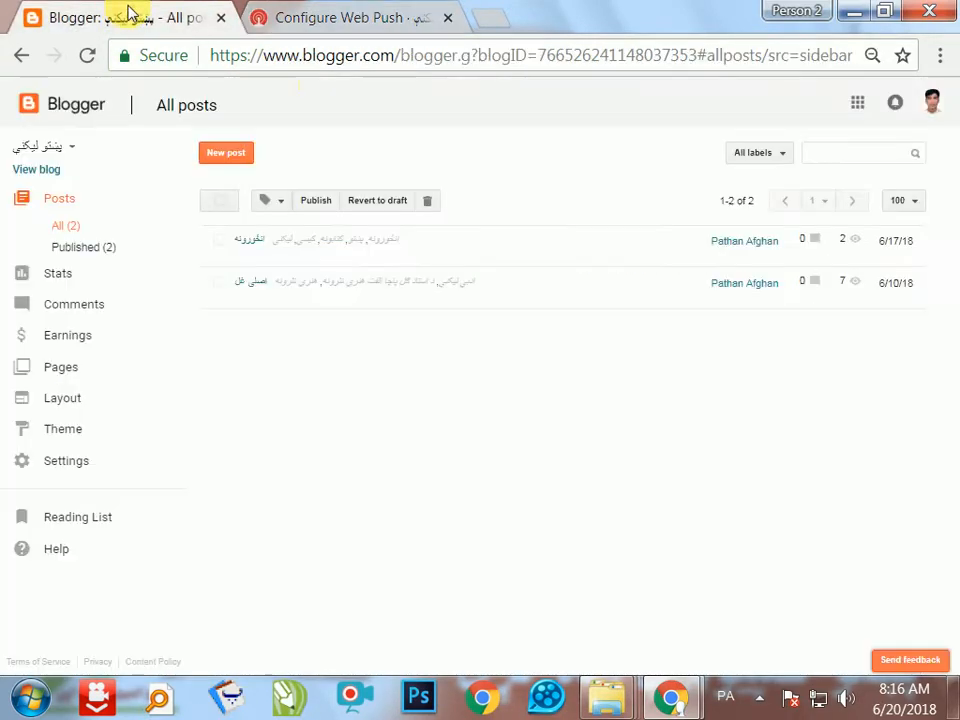
{"action": "left_click", "coordinate": [63, 170]}
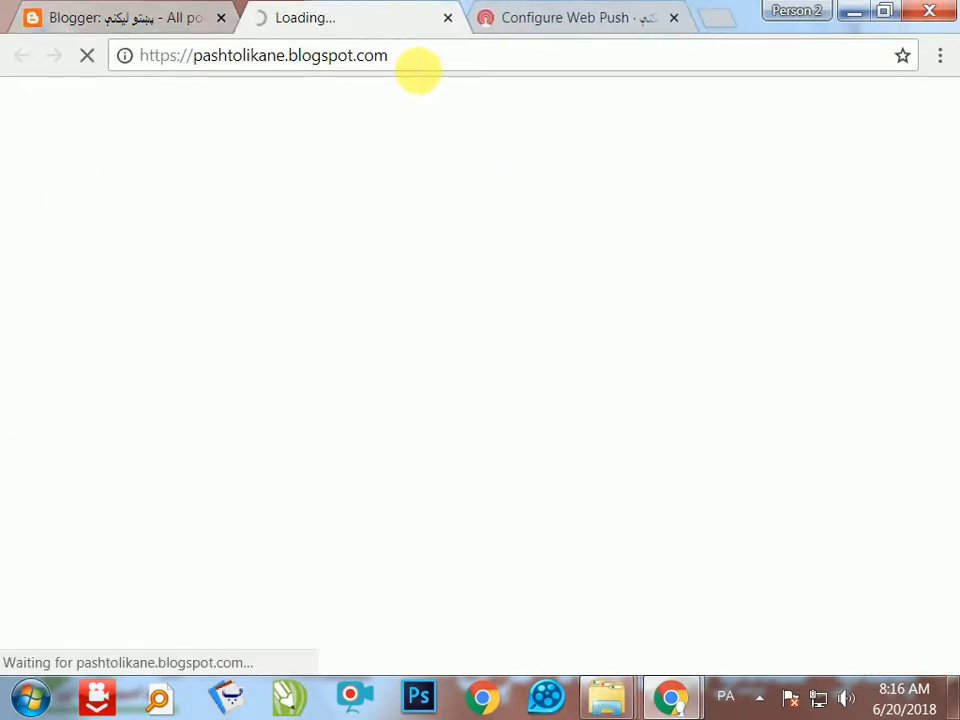
{"action": "left_click", "coordinate": [430, 58]}
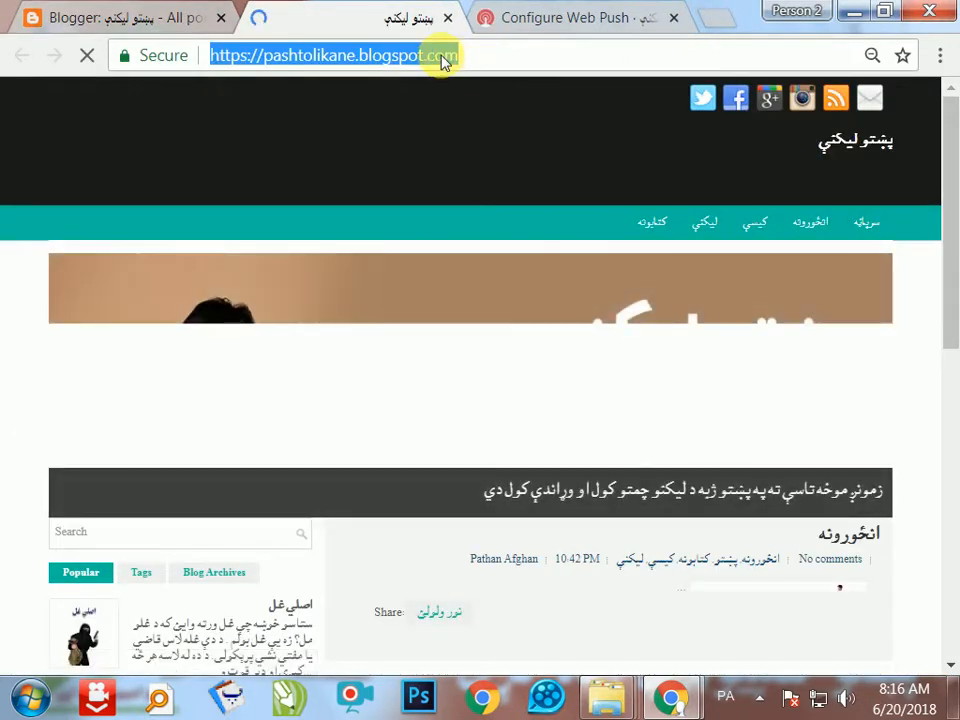
{"action": "right_click", "coordinate": [443, 60]}
{"action": "left_click", "coordinate": [490, 143]}
{"action": "left_click", "coordinate": [535, 18]}
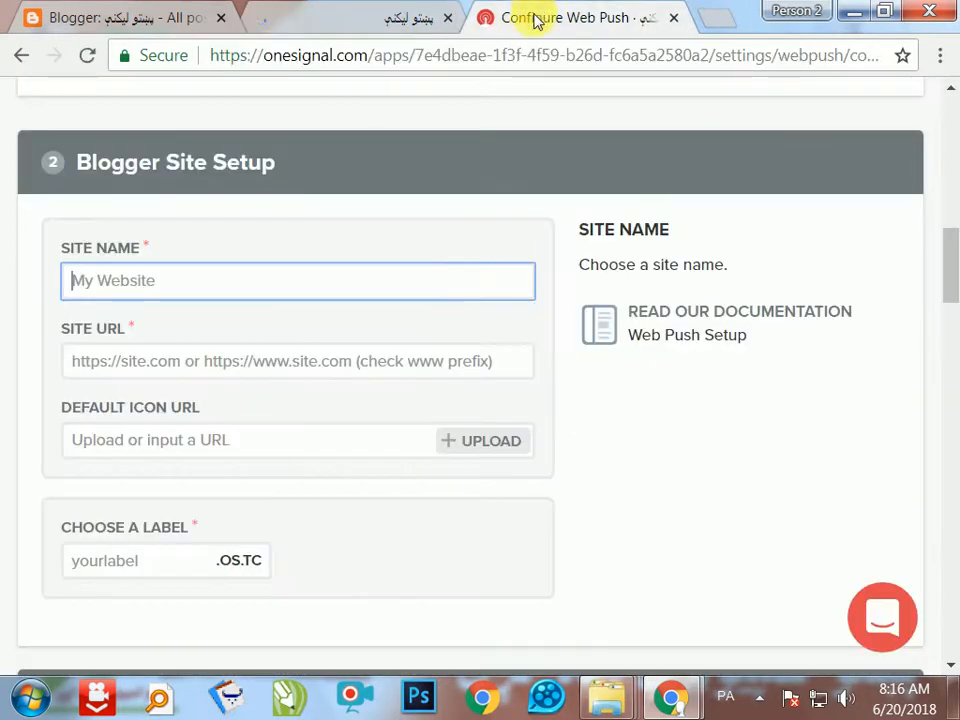
{"action": "mouse_move", "coordinate": [343, 386]}
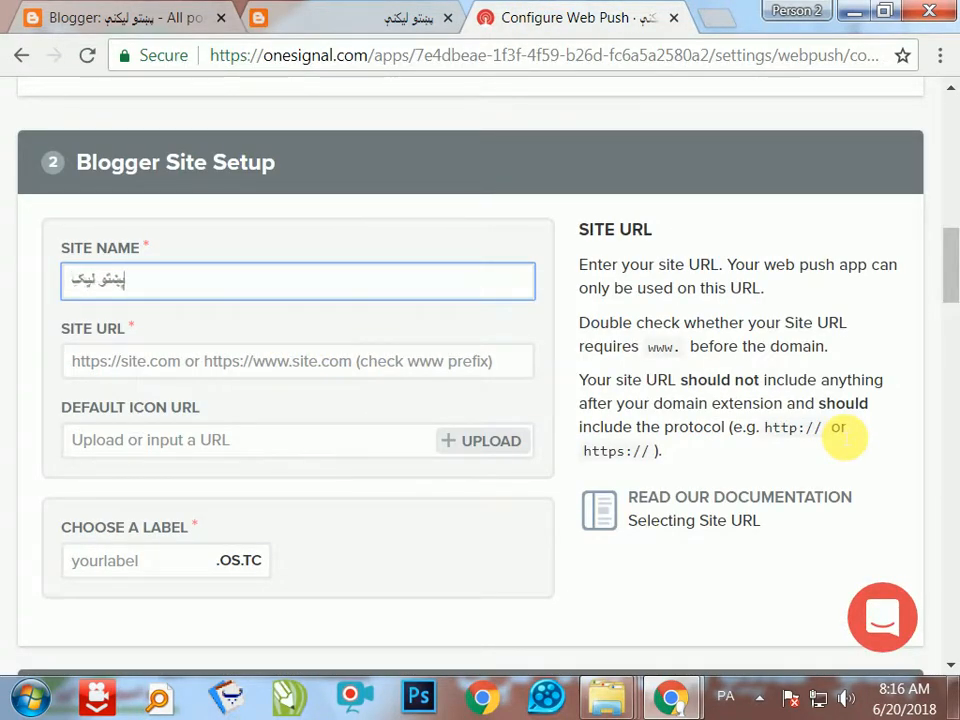
{"action": "left_click", "coordinate": [514, 376]}
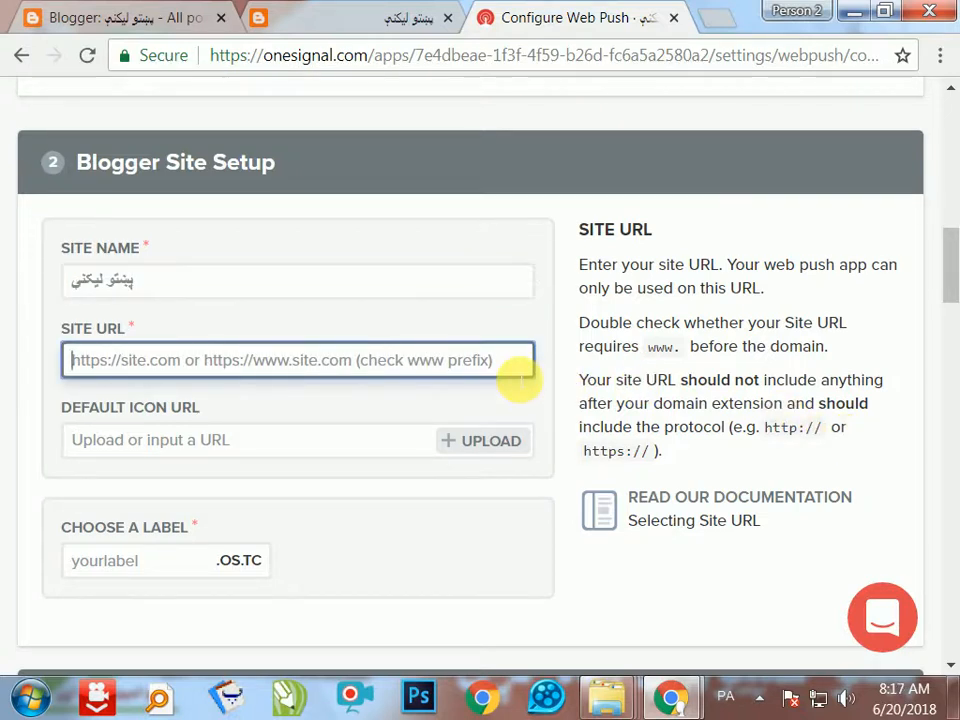
{"action": "key", "text": "ctrl+v"}
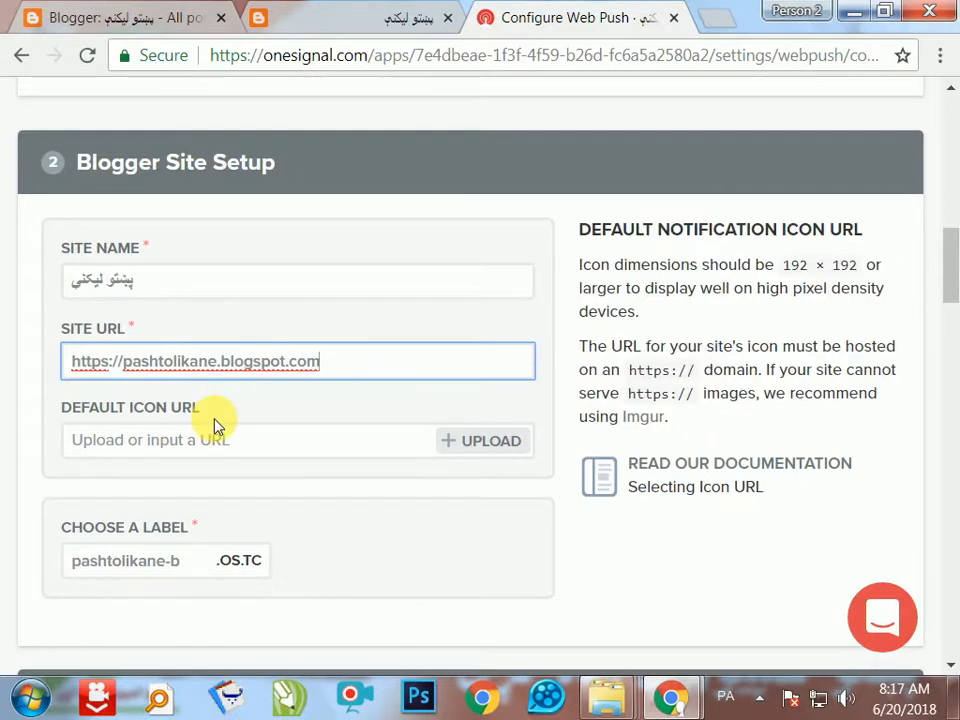
{"action": "left_click", "coordinate": [252, 443]}
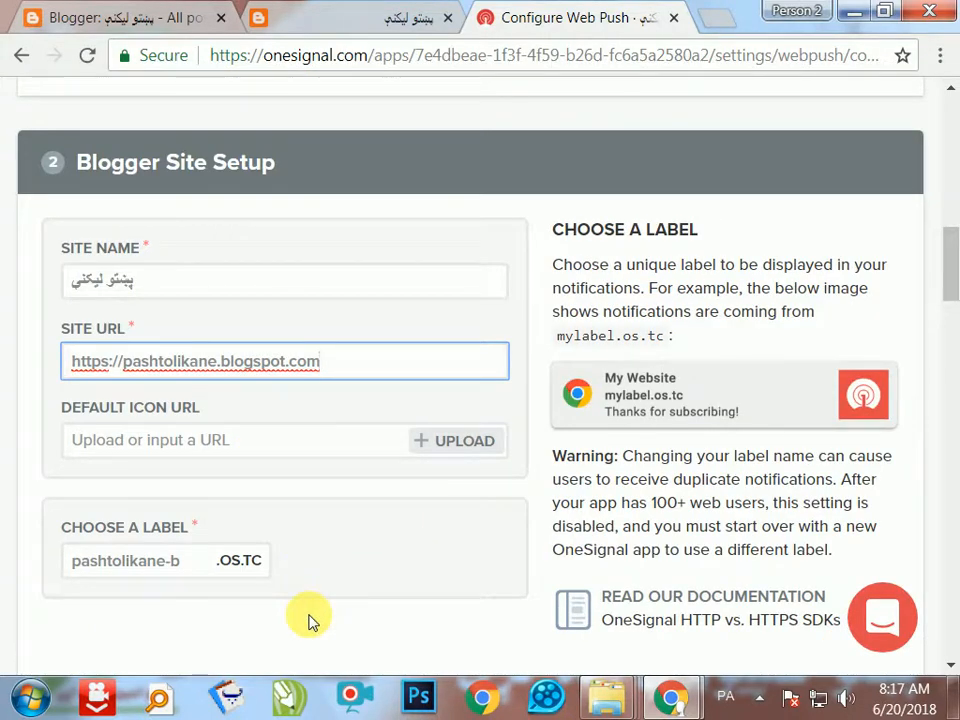
Add a new permission prompt in the Permission Prompt Setup section
{"action": "scroll", "coordinate": [324, 536], "scroll_direction": "down", "scroll_amount": 2}
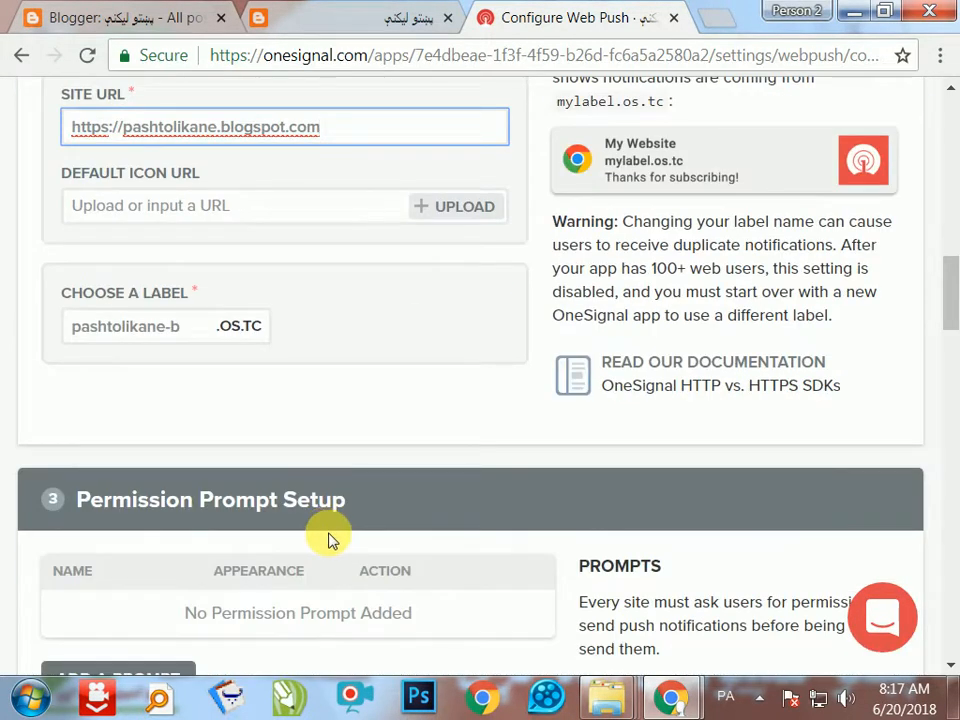
{"action": "scroll", "coordinate": [395, 491], "scroll_direction": "down", "scroll_amount": 1}
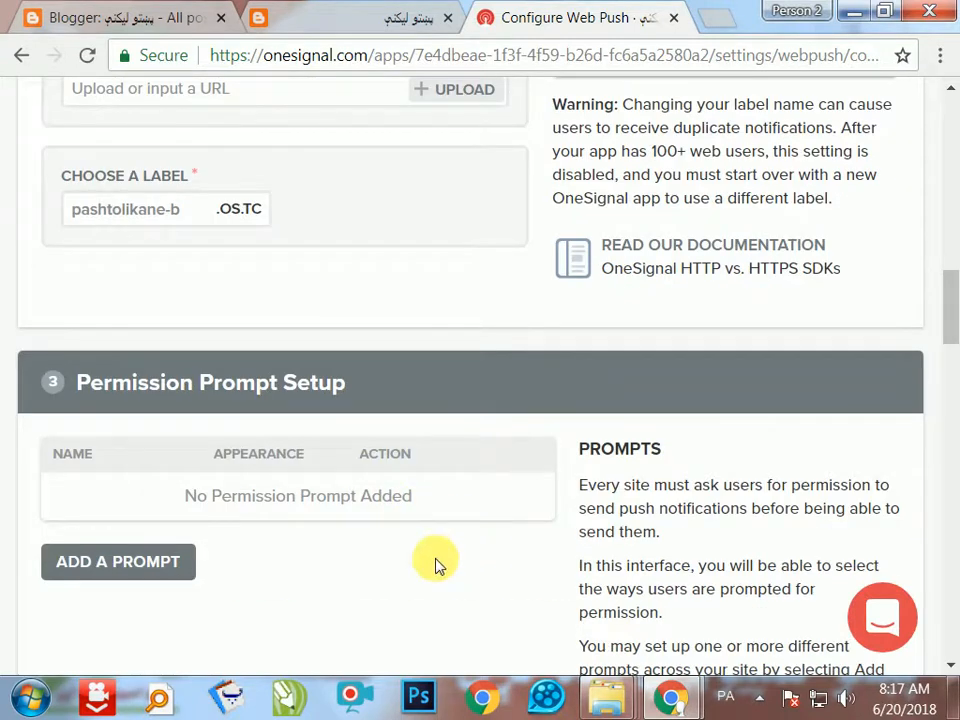
{"action": "left_click", "coordinate": [142, 573]}
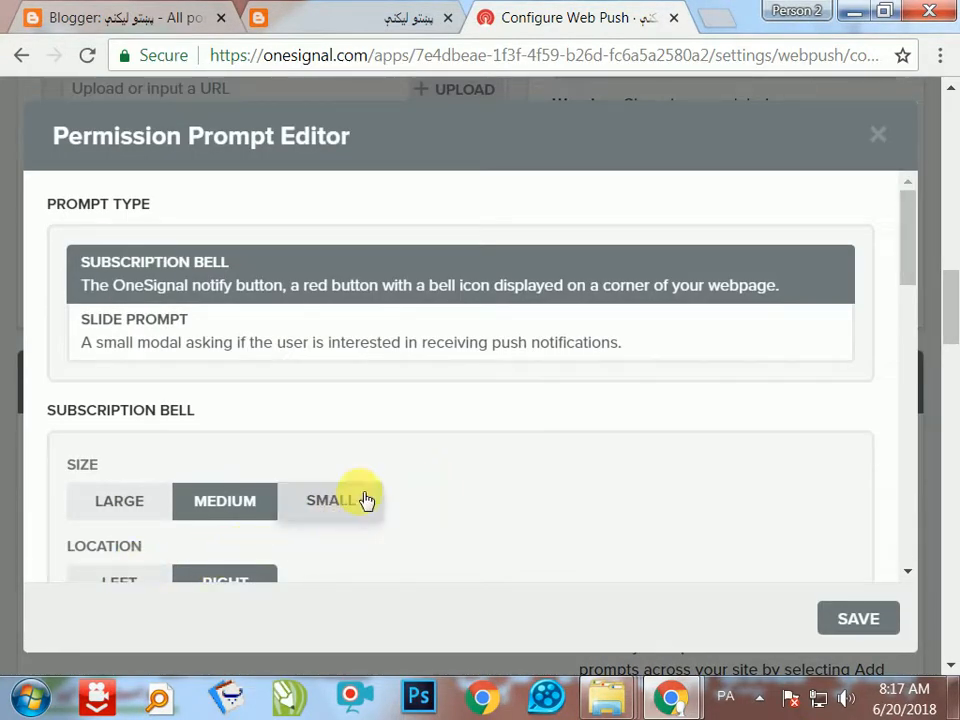
Change the subscription bell's main color to near-black #120d08
{"action": "scroll", "coordinate": [510, 439], "scroll_direction": "down", "scroll_amount": 1}
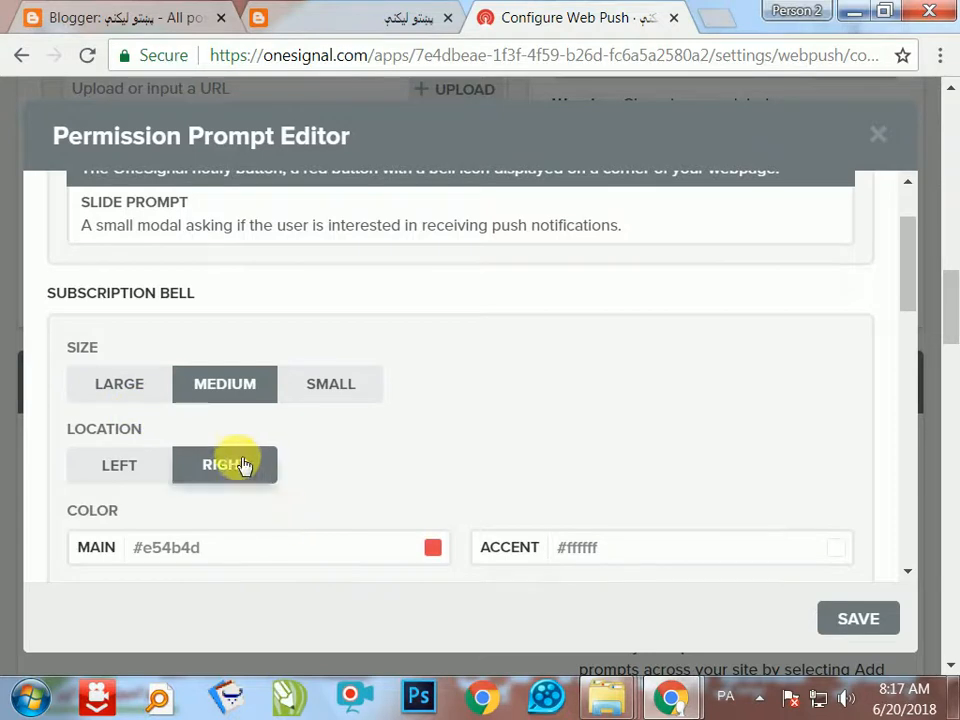
{"action": "left_click", "coordinate": [434, 547]}
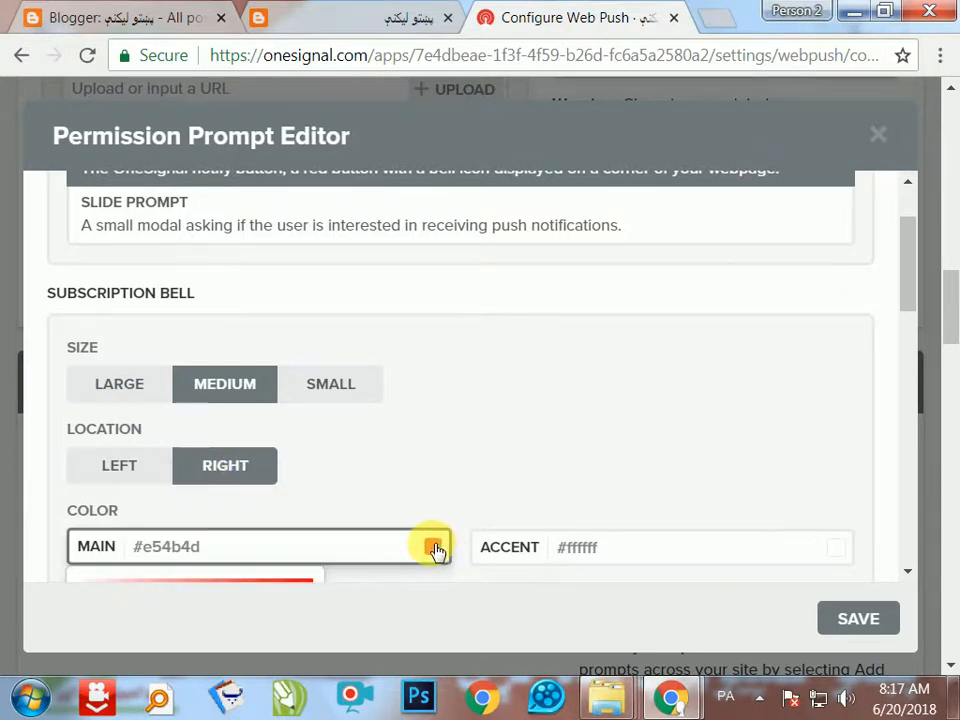
{"action": "scroll", "coordinate": [435, 535], "scroll_direction": "down", "scroll_amount": 3}
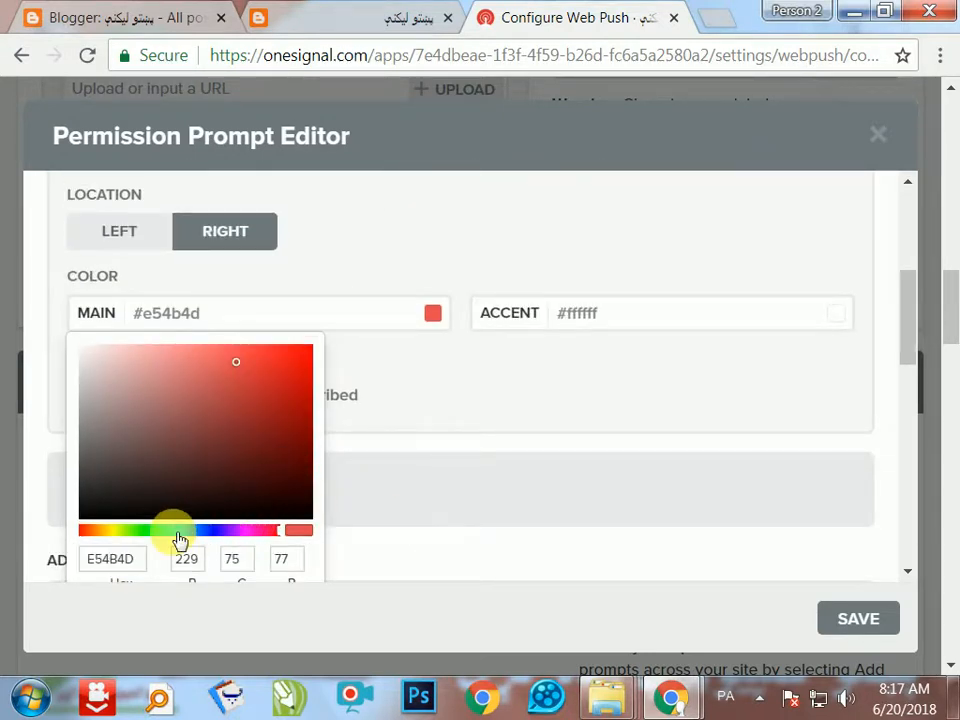
{"action": "left_click_drag", "start_coordinate": [203, 542], "coordinate": [95, 540]}
{"action": "left_click", "coordinate": [210, 508]}
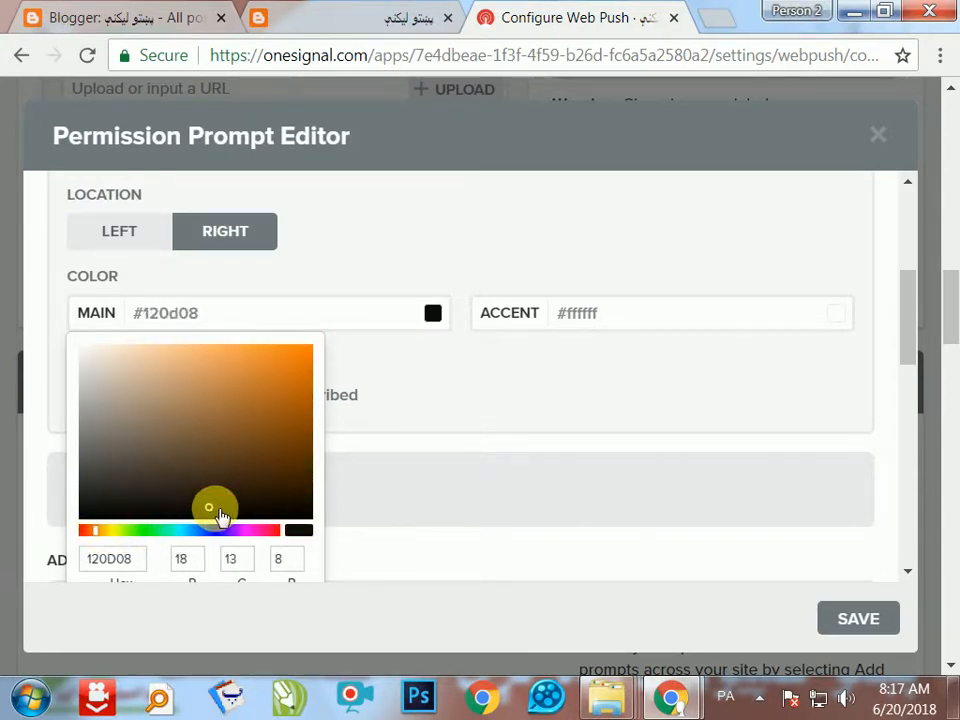
{"action": "left_click", "coordinate": [469, 503]}
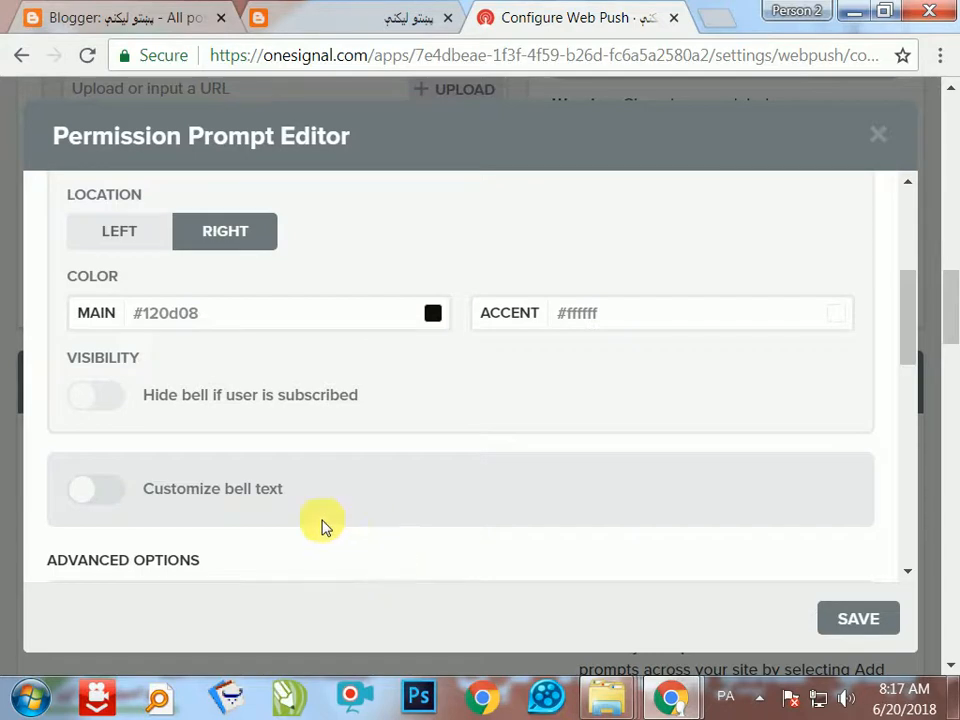
Enable custom bell text and set the tooltip for users not yet subscribed to همغږي
{"action": "left_click", "coordinate": [119, 506]}
{"action": "scroll", "coordinate": [422, 465], "scroll_direction": "down", "scroll_amount": 3}
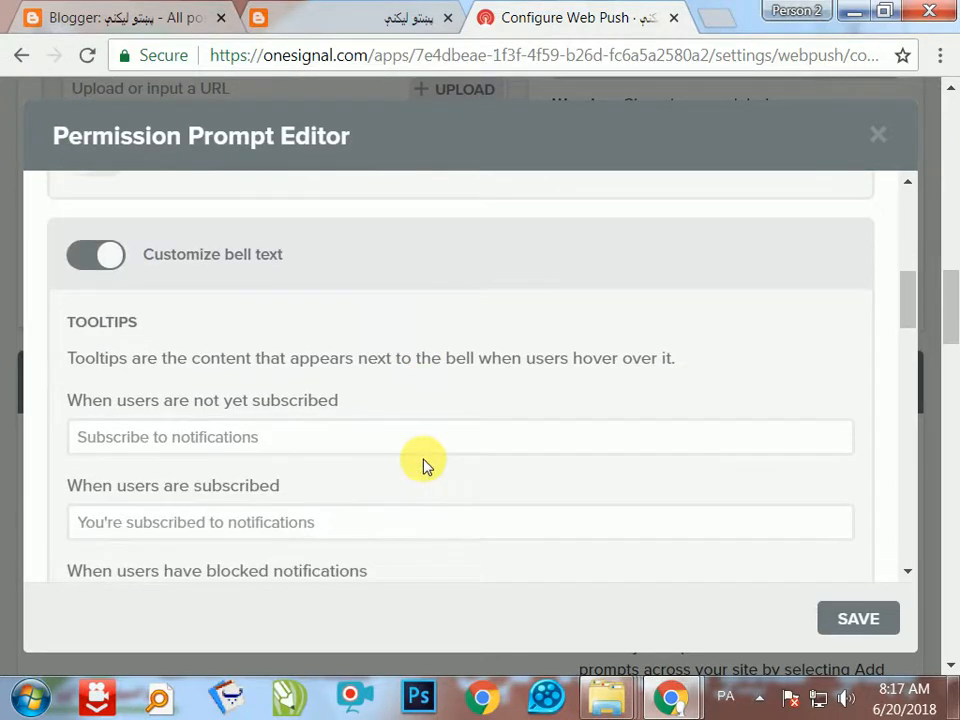
{"action": "left_click", "coordinate": [379, 443]}
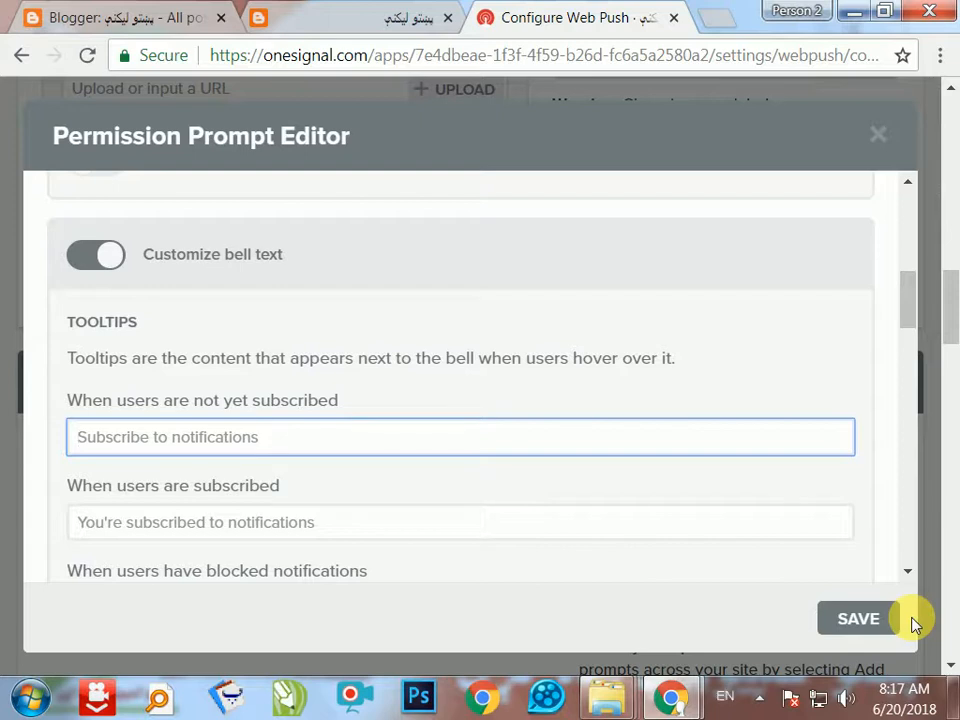
{"action": "type", "text": "i"}
{"action": "key", "text": "BackSpace"}
{"action": "key", "text": "BackSpace"}
{"action": "key", "text": "BackSpace"}
{"action": "key", "text": "alt+shift"}
{"action": "type", "text": "همغږي"}
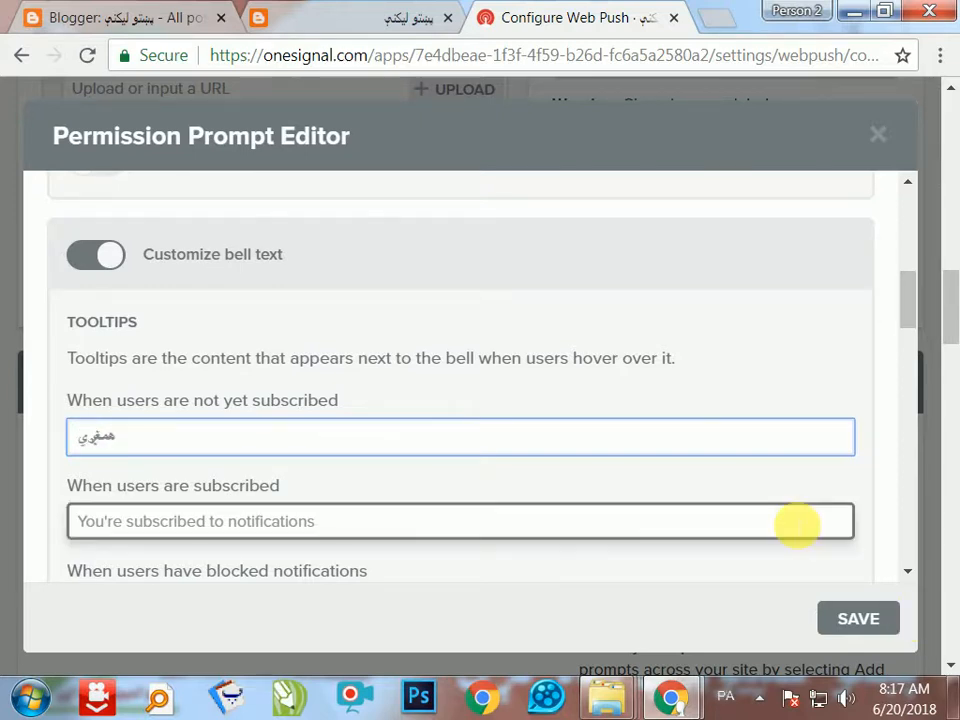
Set the tooltip for subscribed users to تاسي زمونږ خبرتیاوې ترلاسه کوئ
{"action": "left_click", "coordinate": [587, 521]}
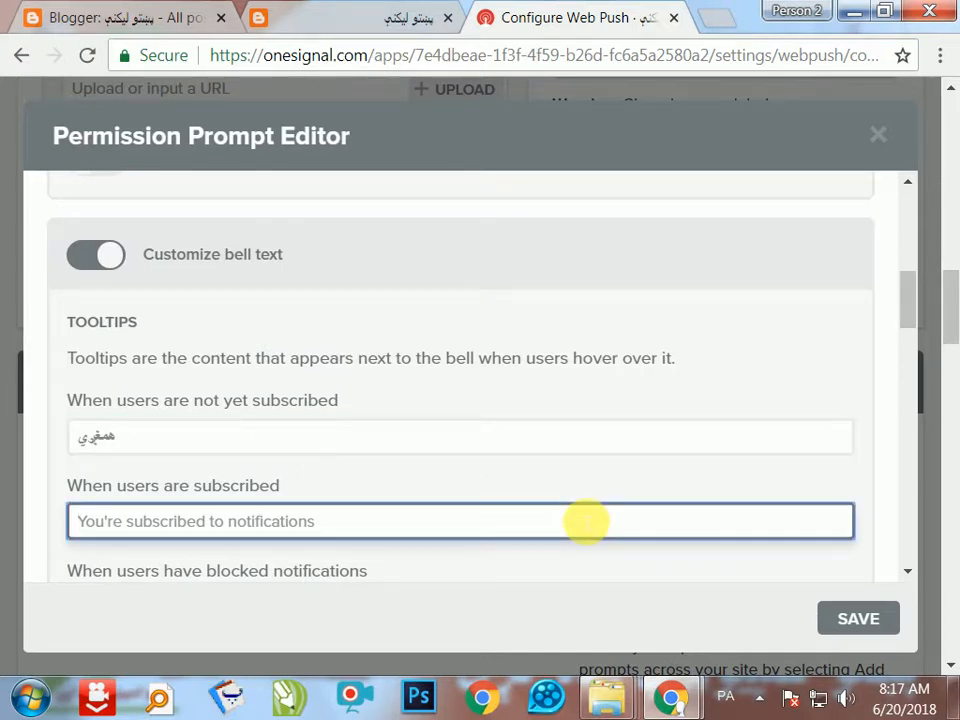
{"action": "type", "text": "اسي زمونږ خبرتیاوي"}
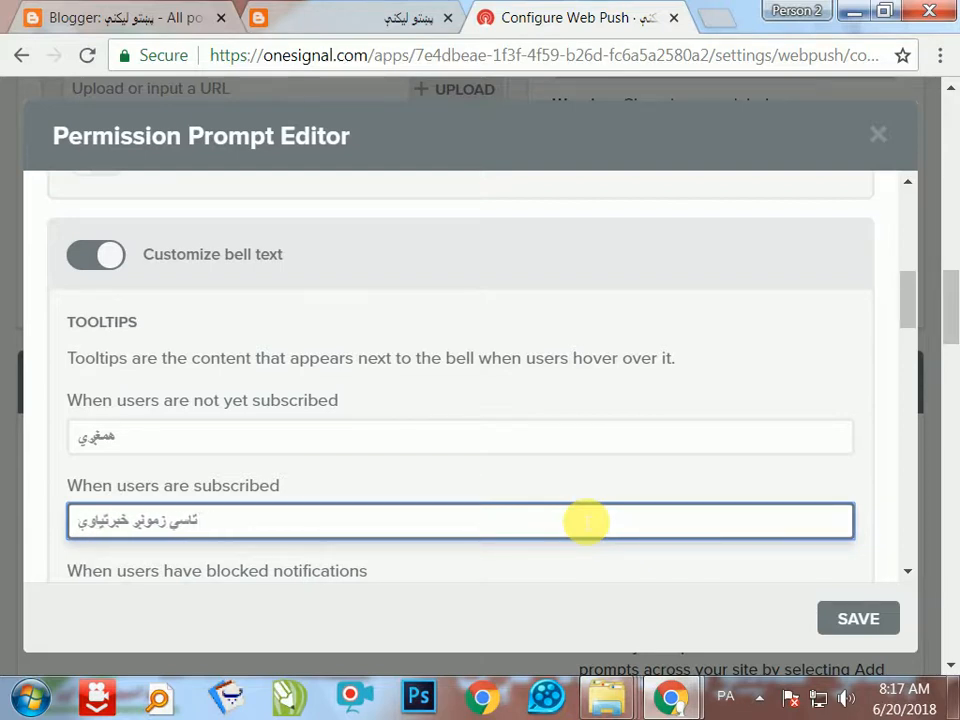
{"action": "type", "text": "لاسه کوئ"}
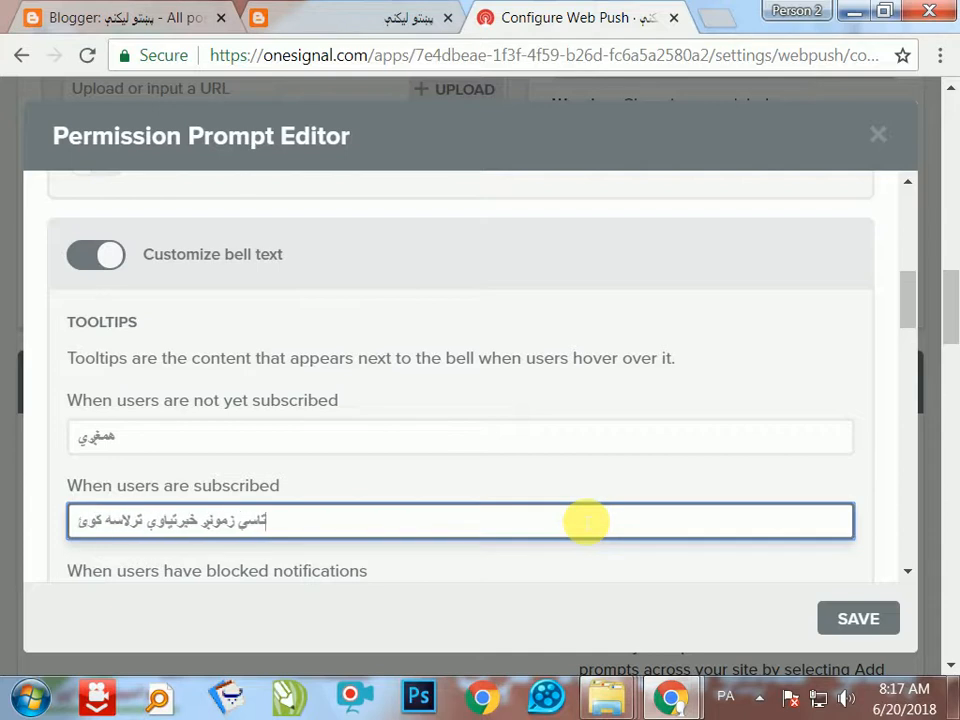
Set the tooltip for users who have blocked notifications to تاسي نشئ کولای چې زمونږ خبرتیاوې ترلاسه کړئ
{"action": "scroll", "coordinate": [522, 524], "scroll_direction": "down", "scroll_amount": 1}
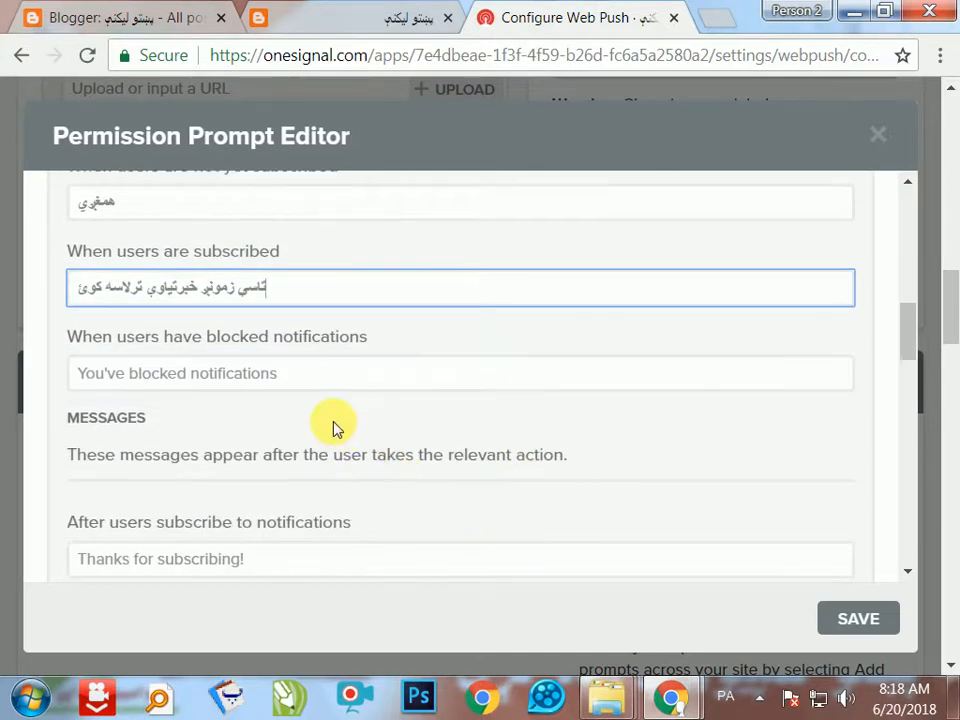
{"action": "left_click", "coordinate": [332, 387]}
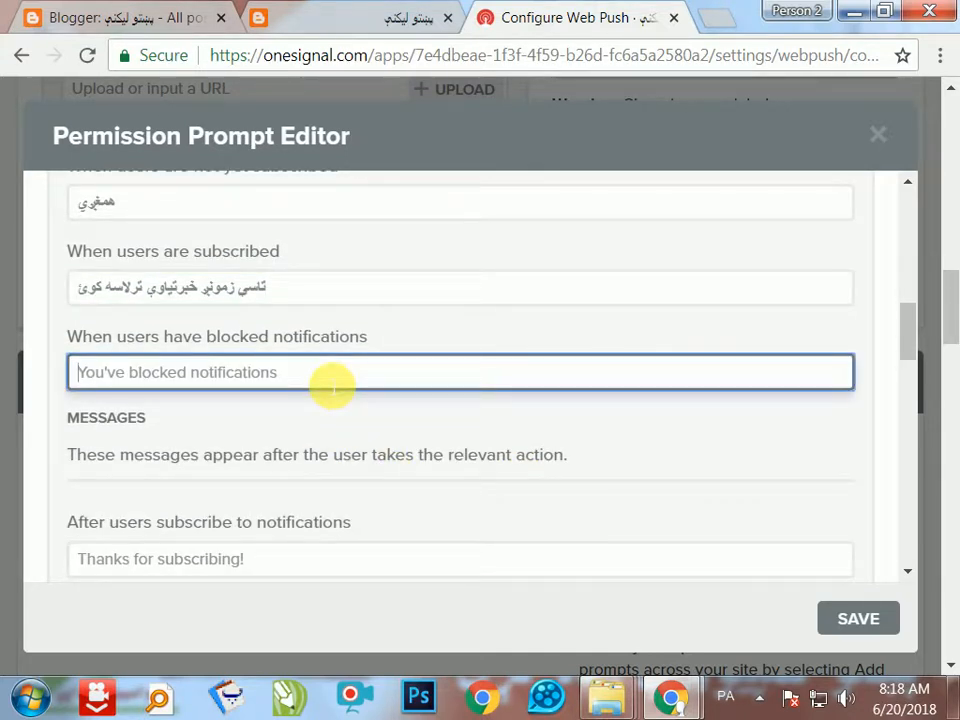
{"action": "type", "text": "تاسي نشئ کول"}
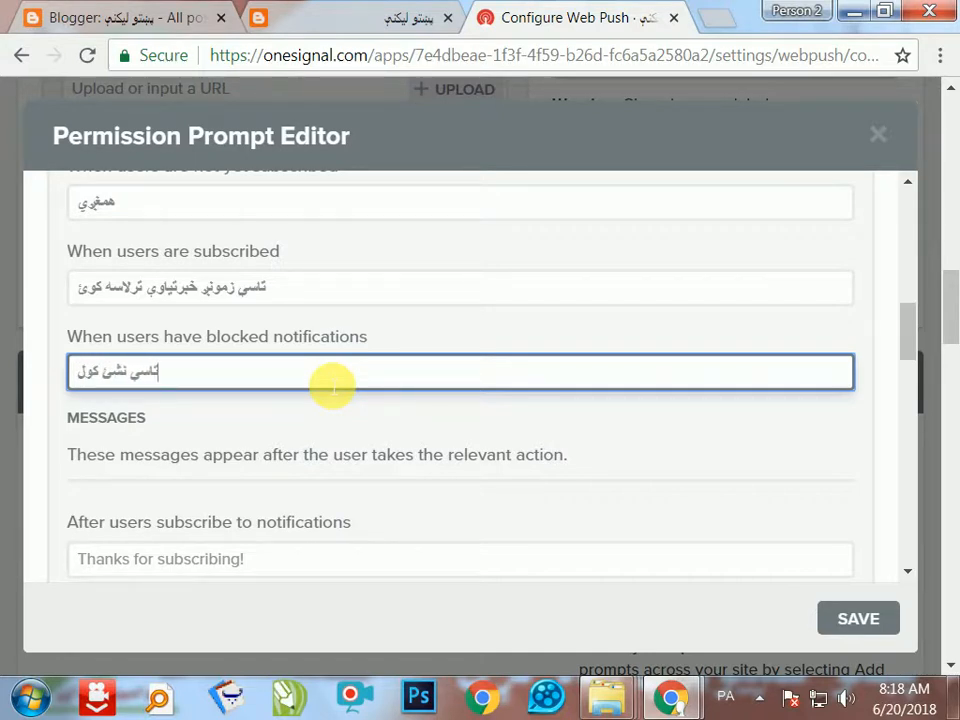
{"action": "type", "text": "ای چې ز"}
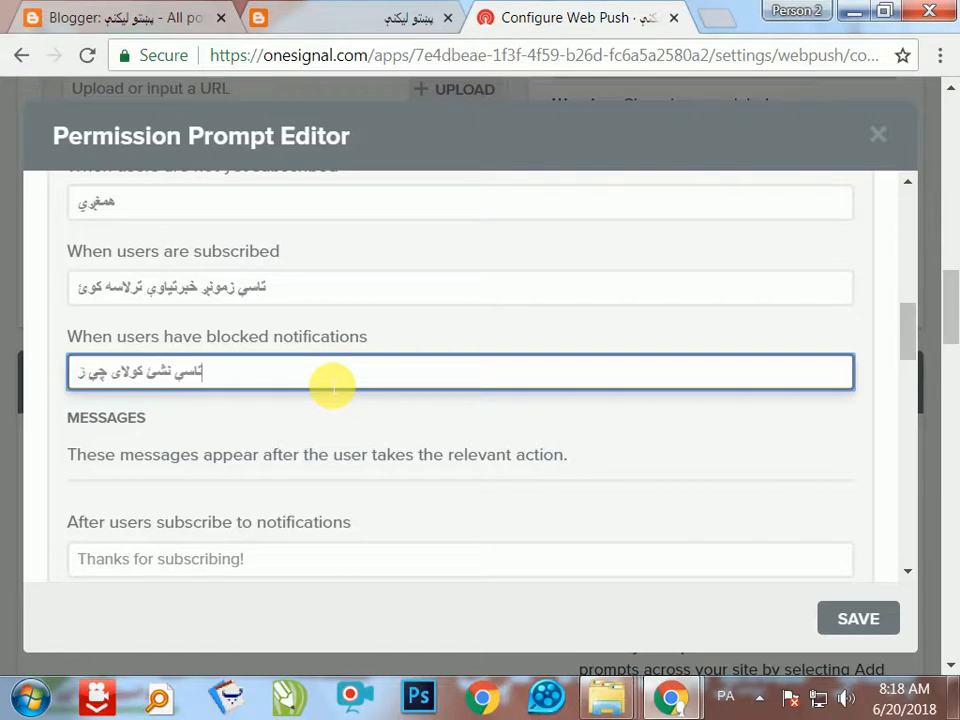
{"action": "type", "text": "مونږ خبرتیا"}
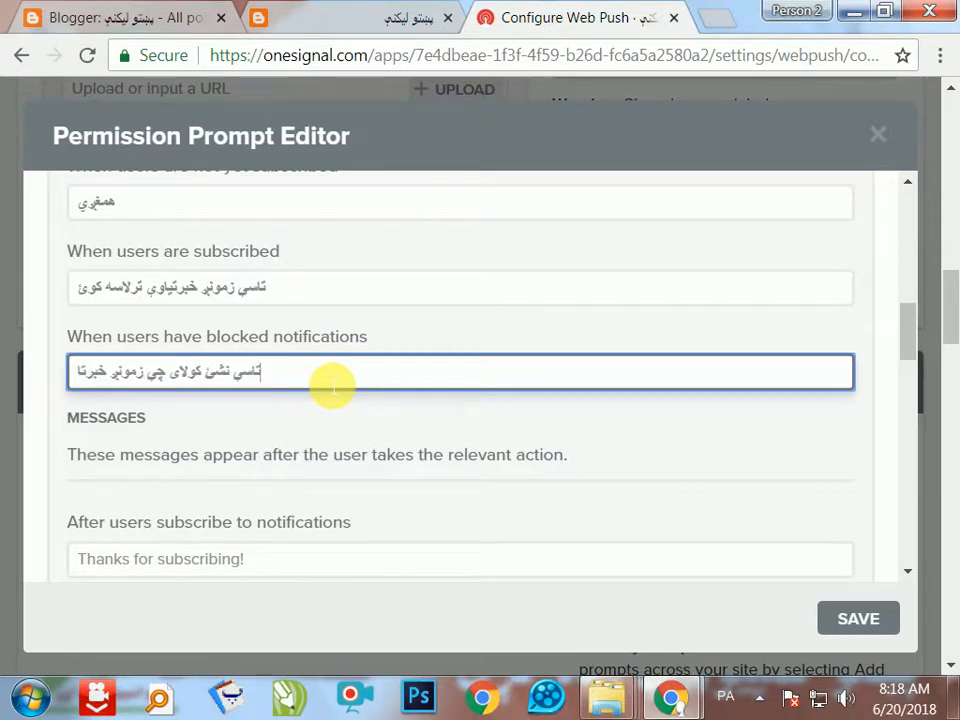
{"action": "type", "text": "وي ترلاسه کړئ"}
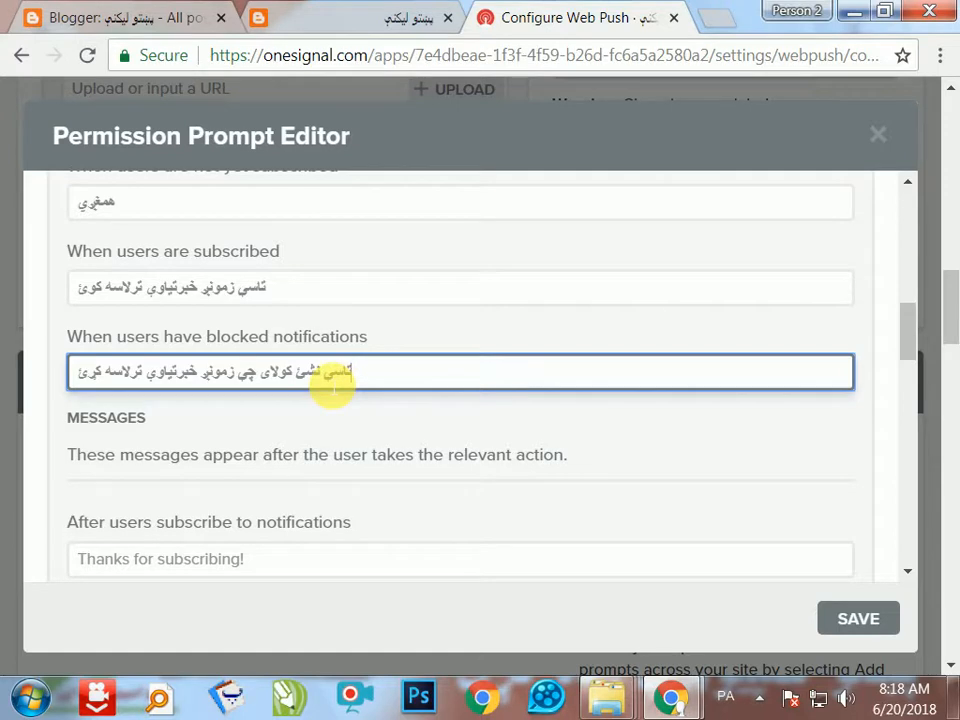
Set the message shown after users subscribe to notifications to له همغږۍ مو مننه
{"action": "left_click", "coordinate": [272, 572]}
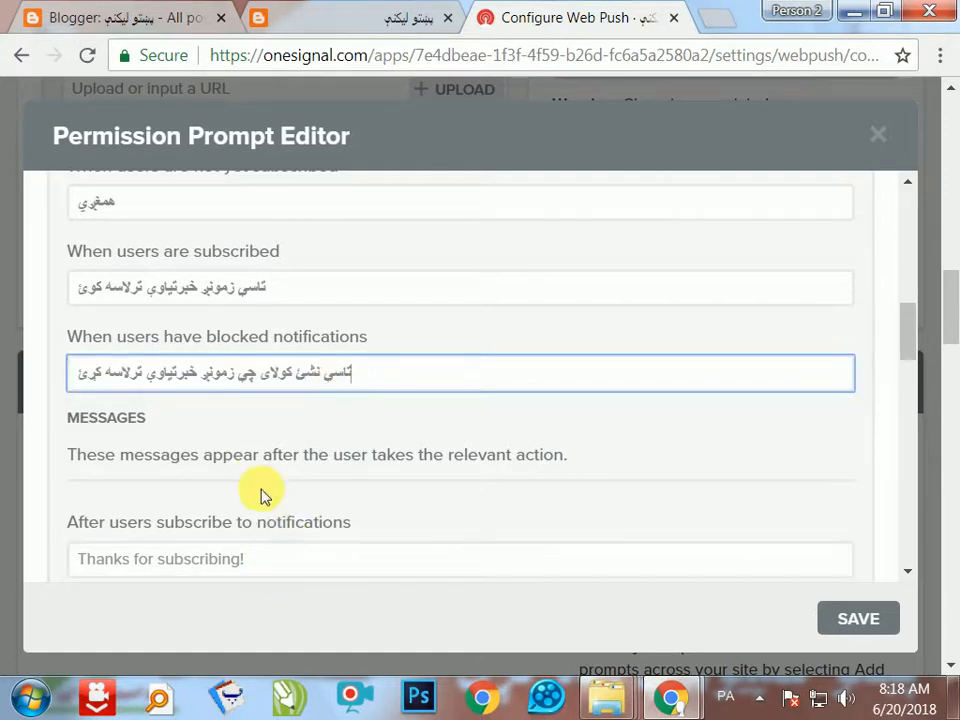
{"action": "scroll", "coordinate": [285, 480], "scroll_direction": "down", "scroll_amount": 3}
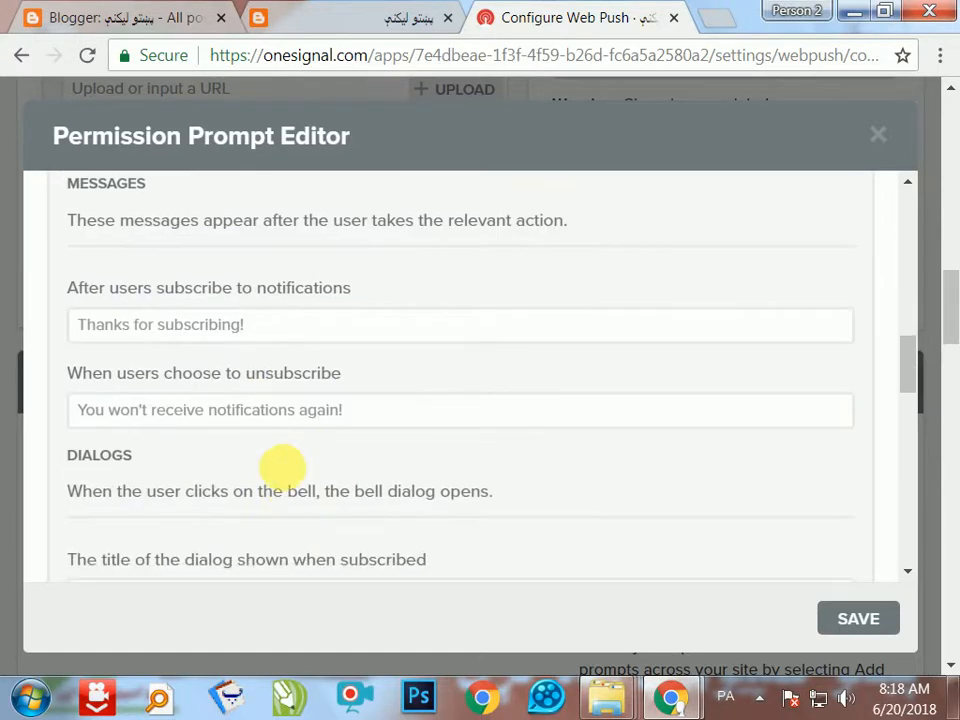
{"action": "left_click", "coordinate": [262, 326]}
{"action": "type", "text": "مننه"}
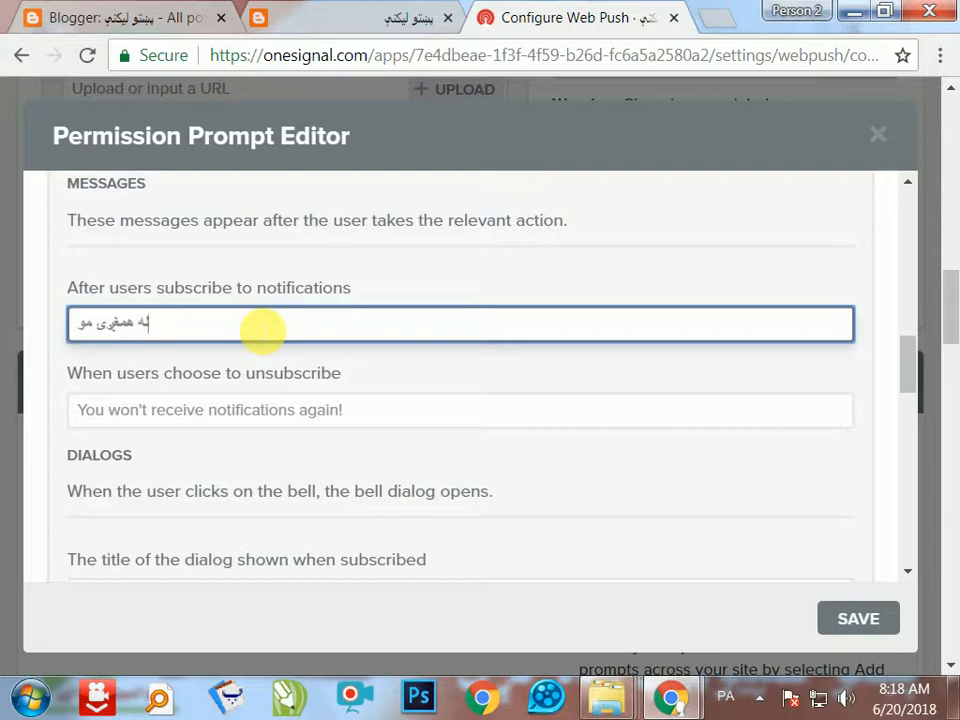
Set the message for users who choose to unsubscribe to تاسي به له دې وروسته زمونږ خبرتیاوې نه ترلاسه کوئ
{"action": "left_click", "coordinate": [324, 412]}
{"action": "type", "text": "تاس"}
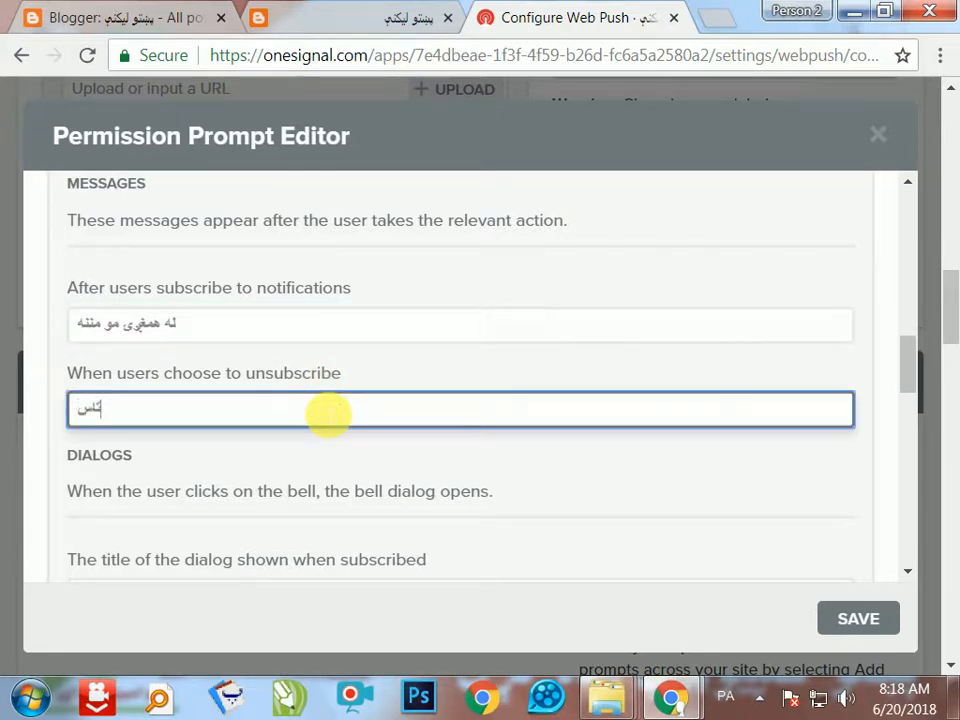
{"action": "type", "text": "ي به له دي"}
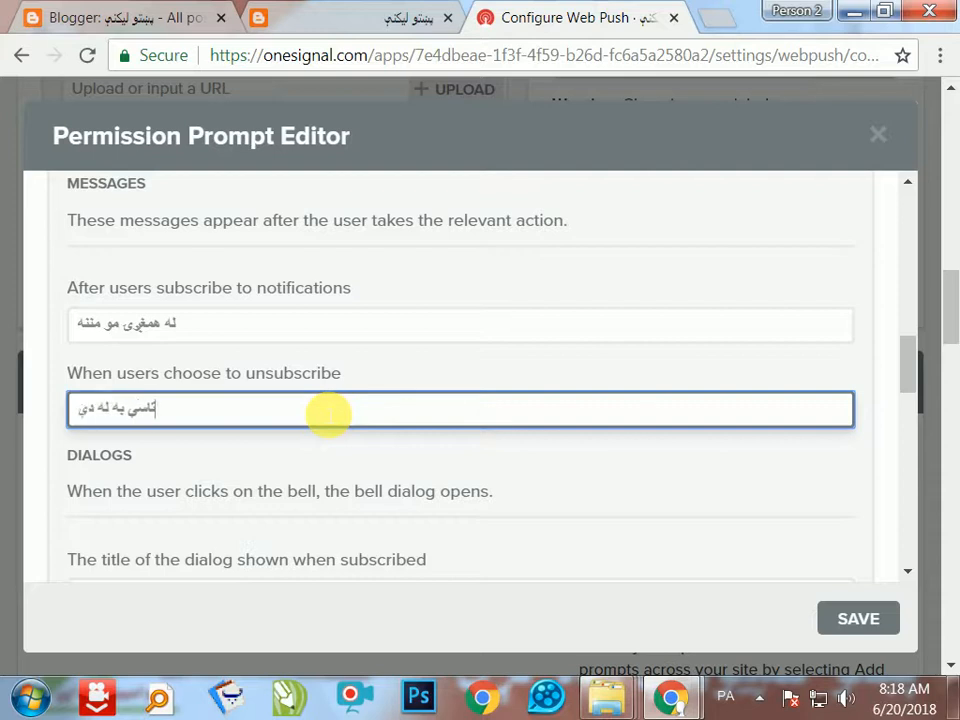
{"action": "type", "text": " ورس"}
{"action": "type", "text": "س"}
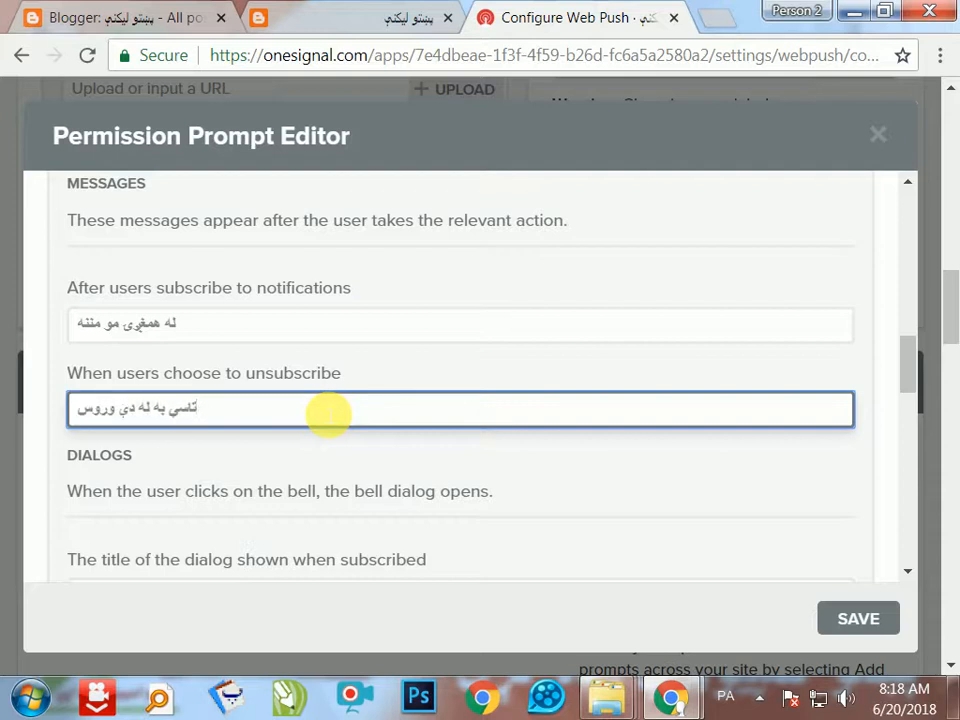
{"action": "type", "text": "ته زمونږ"}
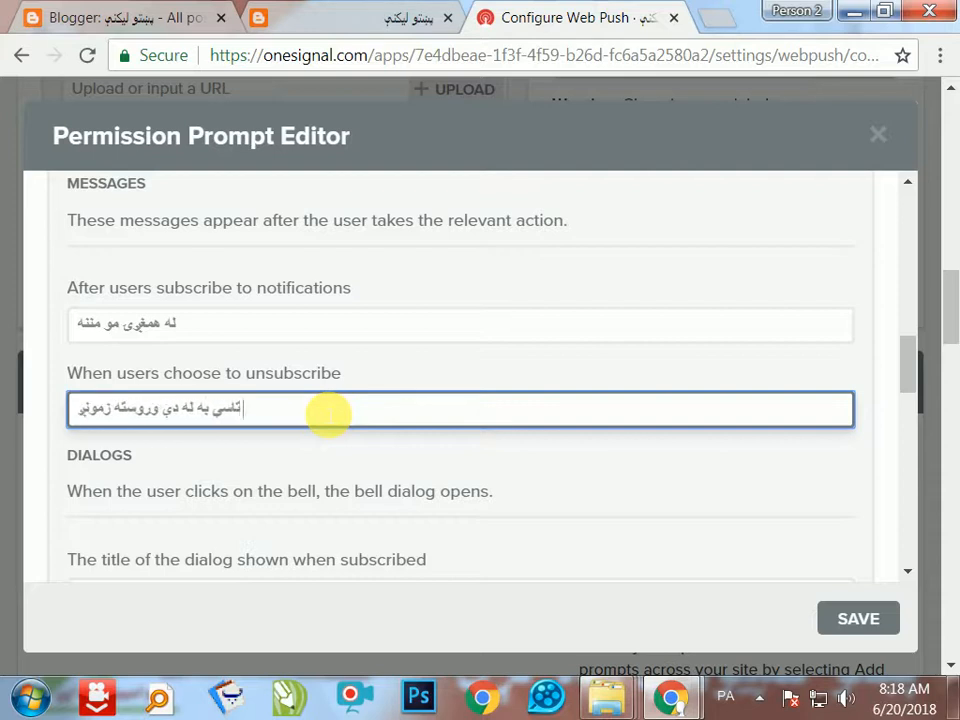
{"action": "type", "text": " خبرتياوي نه"}
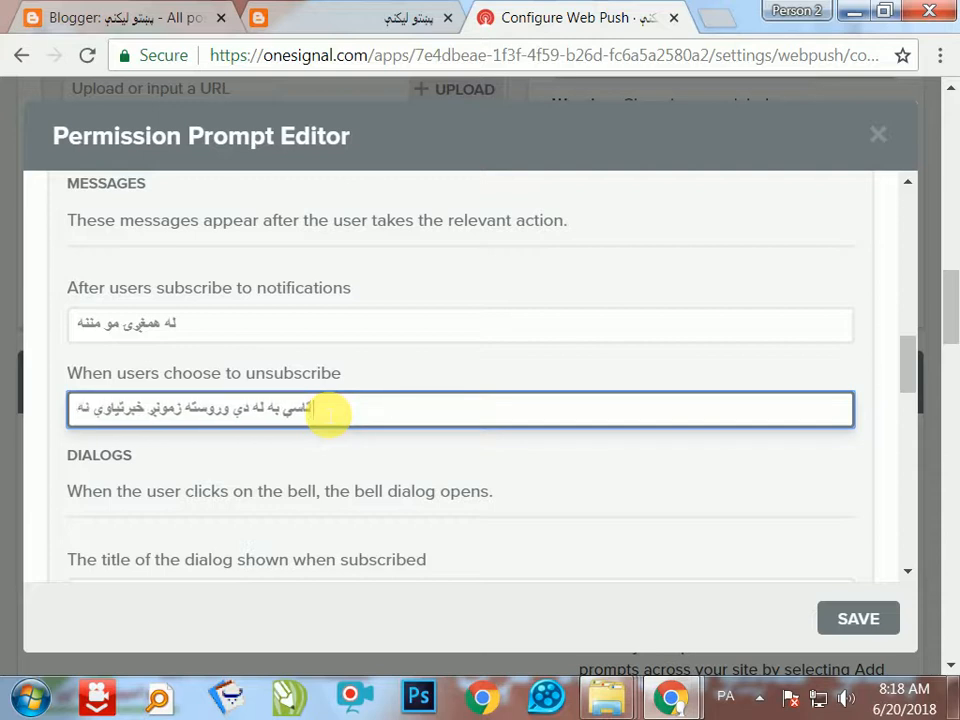
{"action": "type", "text": " ترلاسه کوئ"}
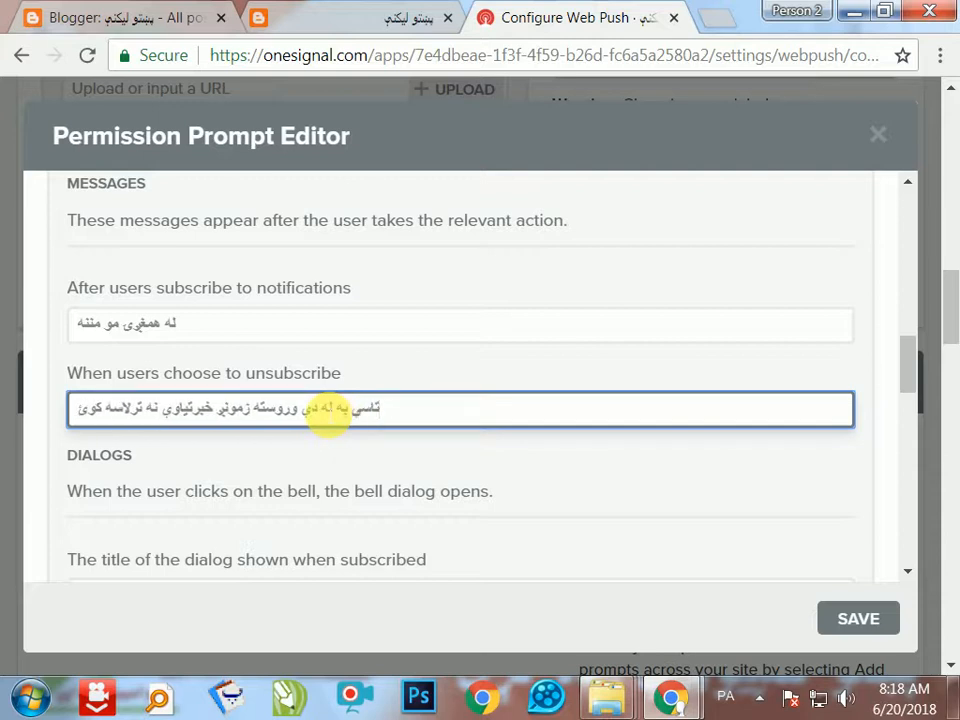
Set the title of the dialog shown when subscribed to جوړونې
{"action": "scroll", "coordinate": [255, 461], "scroll_direction": "down", "scroll_amount": 3}
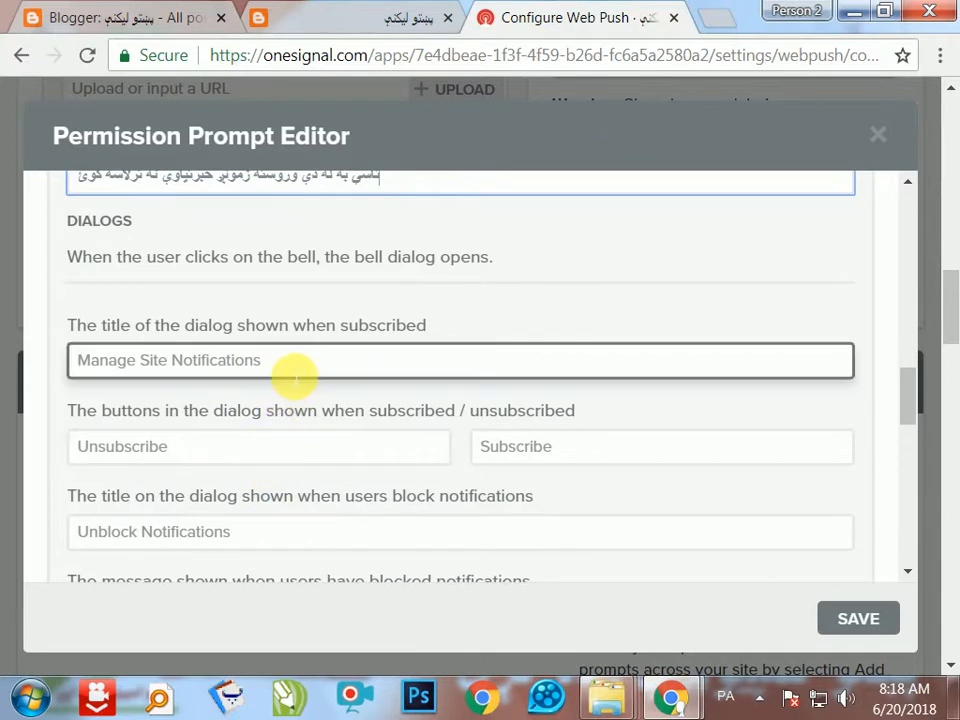
{"action": "left_click", "coordinate": [295, 376]}
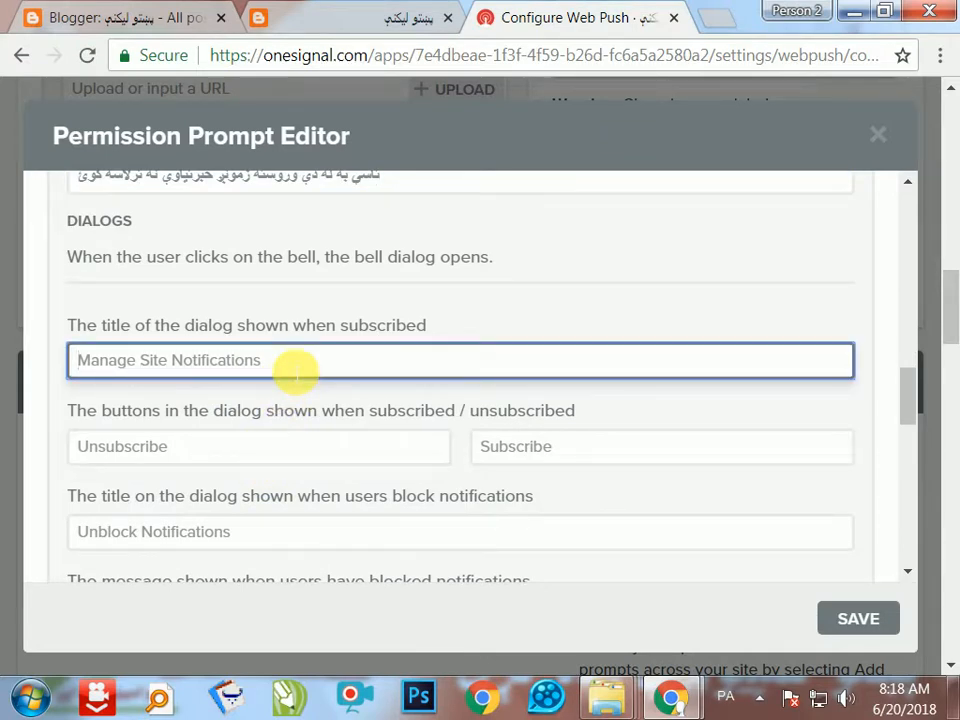
{"action": "type", "text": "جوروني"}
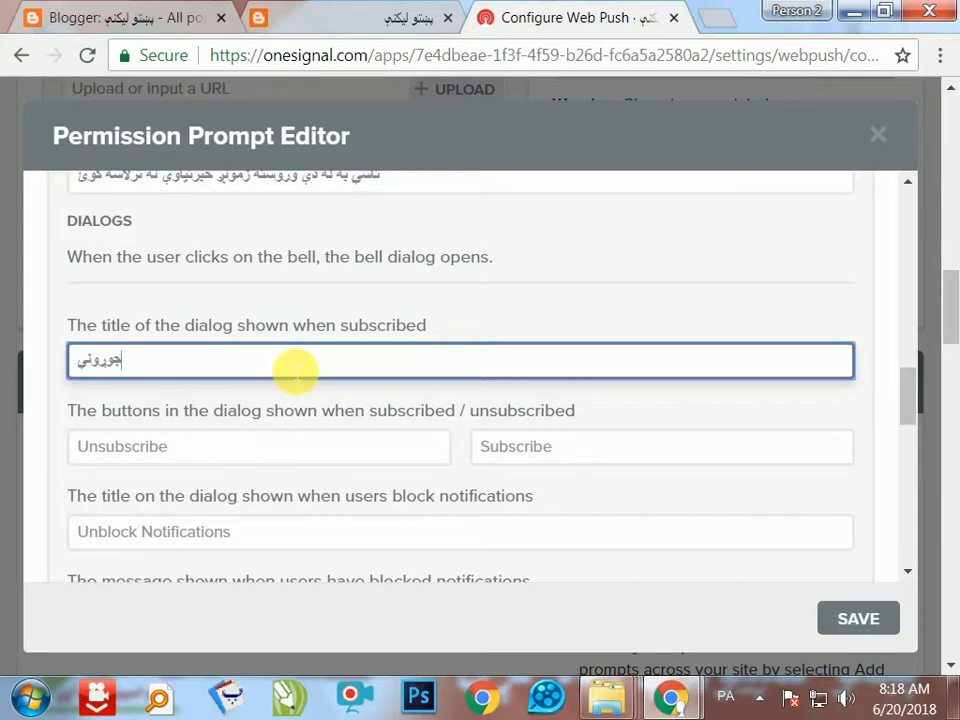
Label the bell dialog's unsubscribe button ناهمغږي and its subscribe button همغږي
{"action": "left_click", "coordinate": [310, 446]}
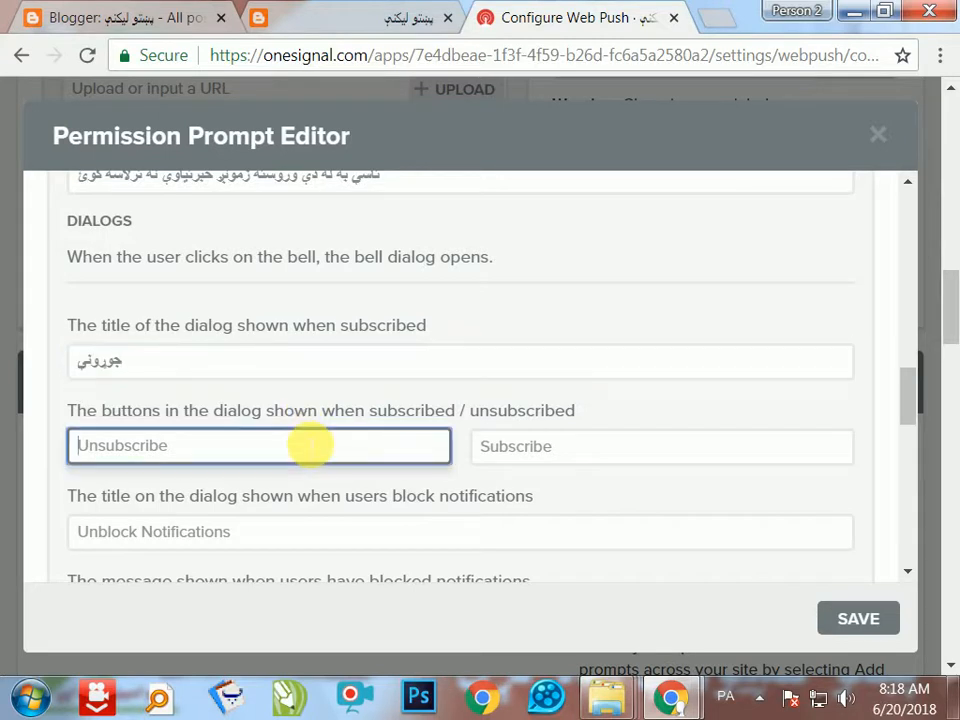
{"action": "type", "text": "لاهمغږي"}
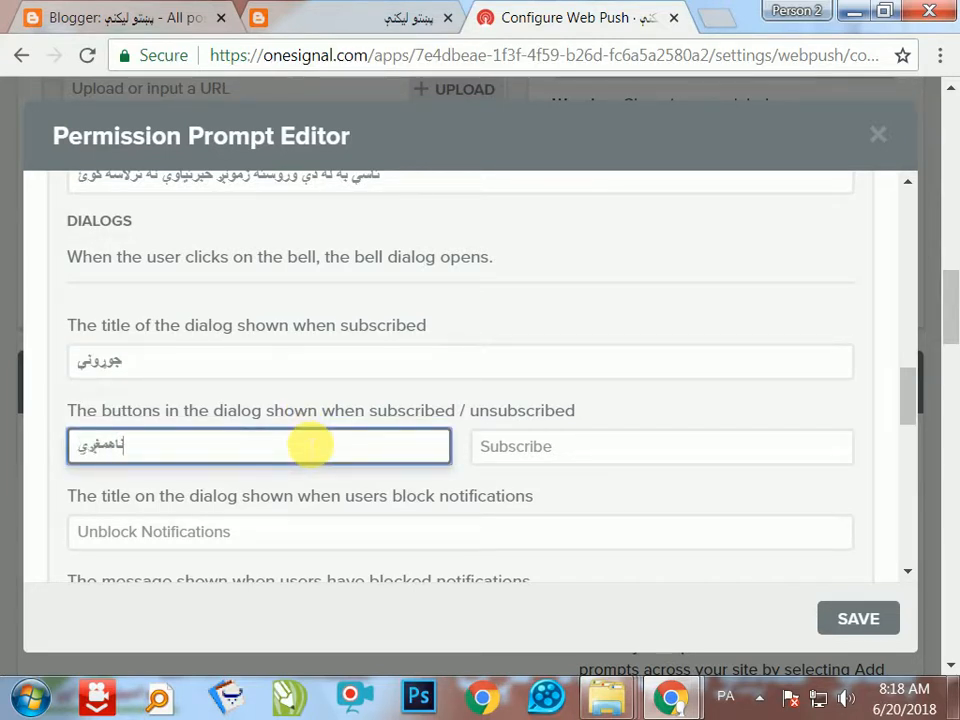
{"action": "left_click", "coordinate": [518, 462]}
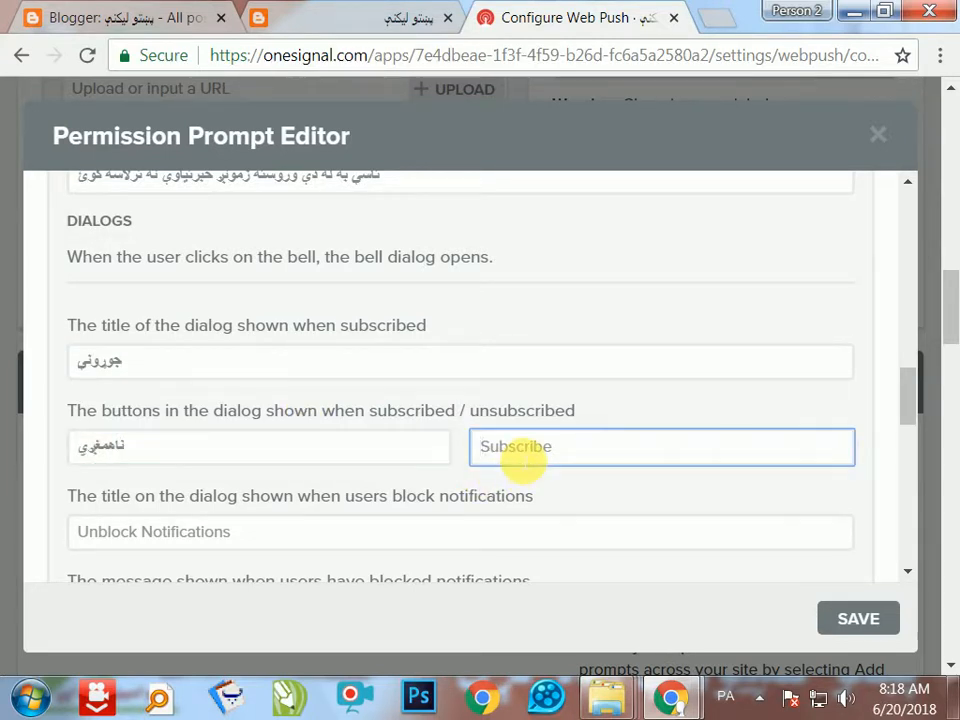
Set the title of the dialog shown when users block notifications to بېرته خبرتیاوې ترلاسه کړئ
{"action": "left_click", "coordinate": [430, 527]}
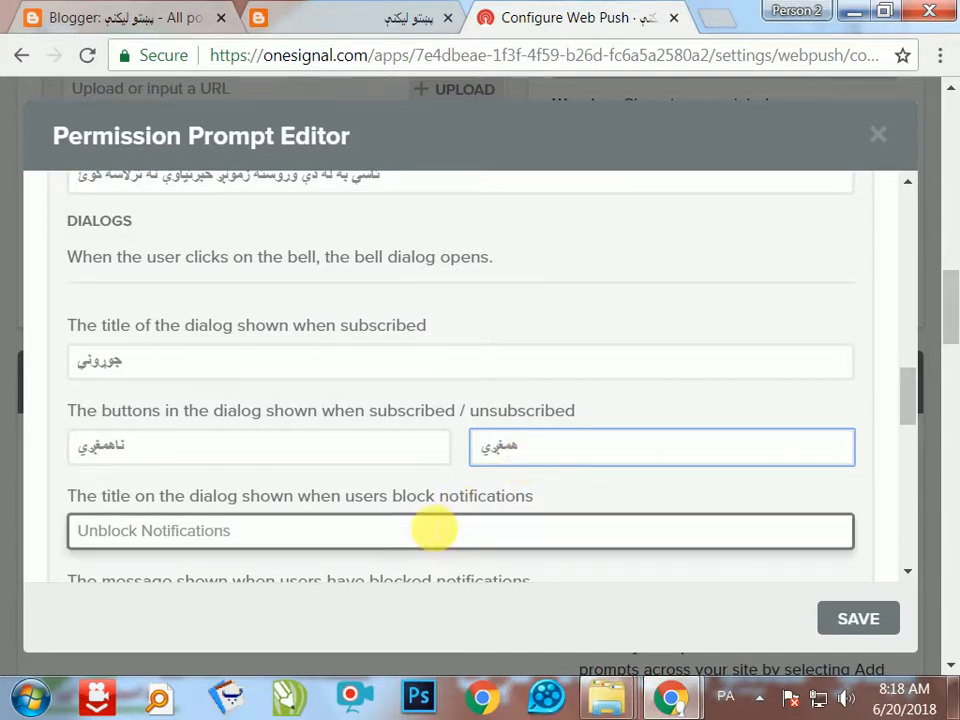
{"action": "type", "text": "ب"}
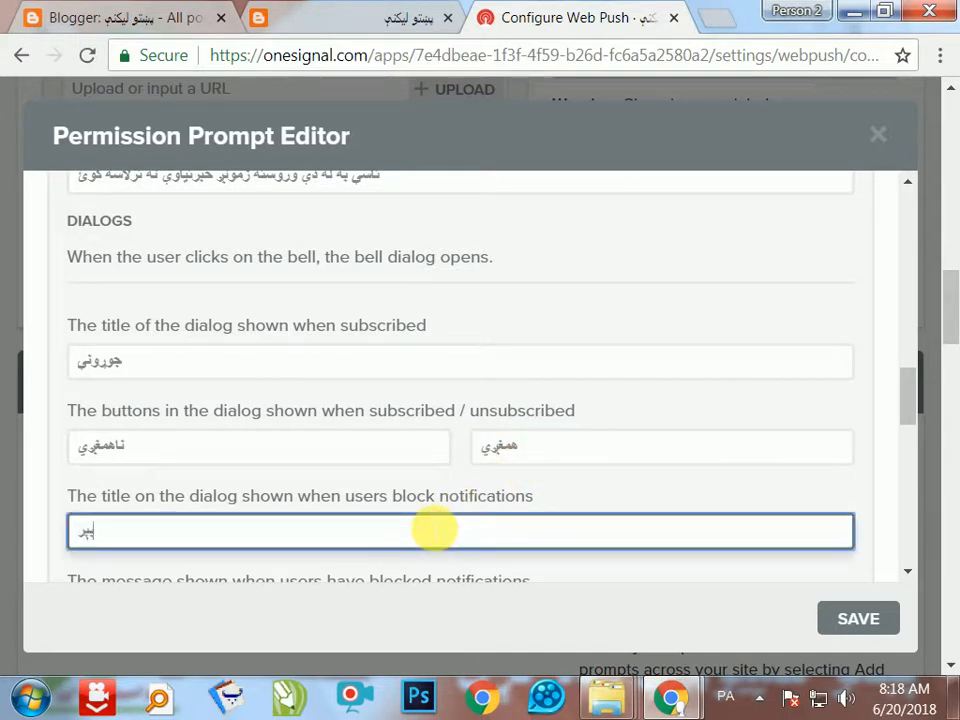
{"action": "type", "text": "ېرته خبرتیاوي"}
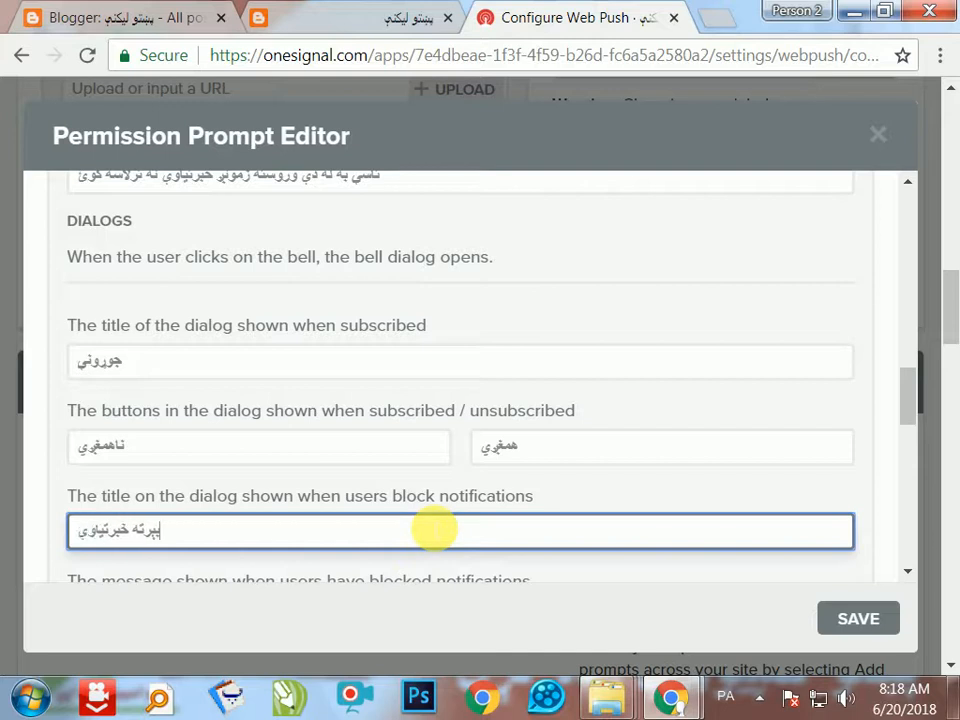
{"action": "type", "text": " ترلاسه کو"}
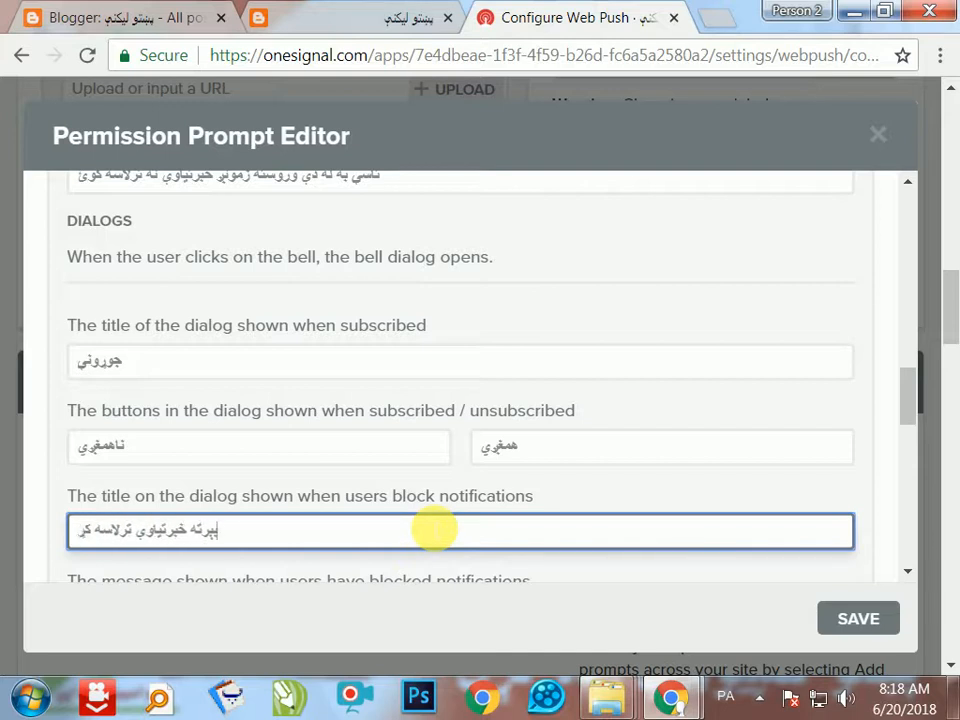
{"action": "type", "text": "ئ"}
Set the message shown when users have blocked notifications to دا لارښوونې وڅارئ ترڅو زمونږ خبرتیاوې ترلاسه کړئ
{"action": "scroll", "coordinate": [405, 456], "scroll_direction": "down", "scroll_amount": 3}
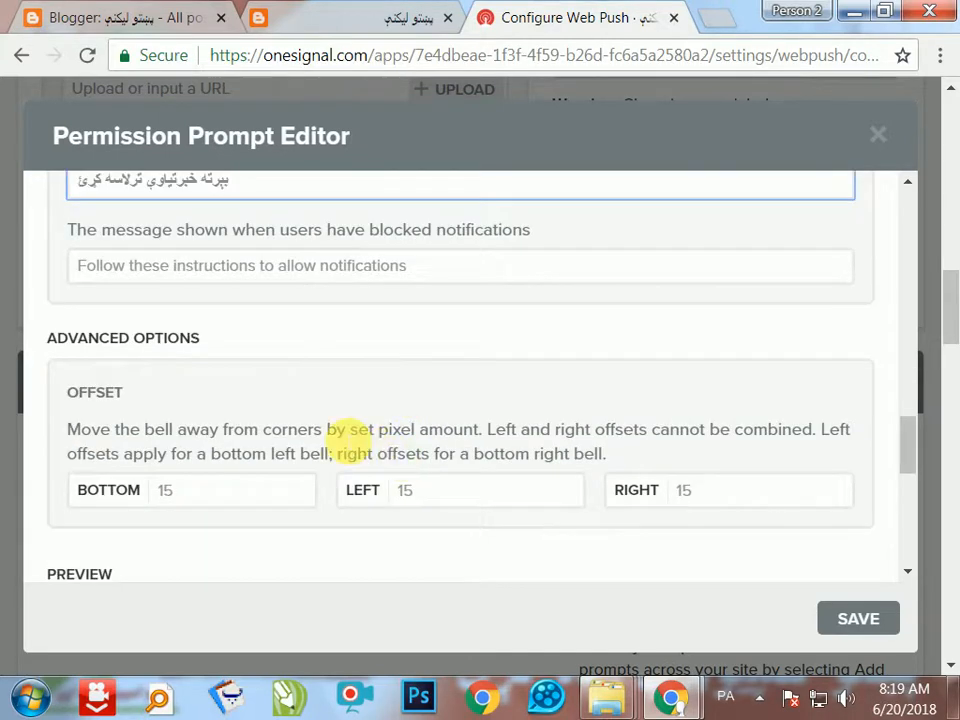
{"action": "scroll", "coordinate": [345, 435], "scroll_direction": "up", "scroll_amount": 2}
{"action": "left_click", "coordinate": [381, 396]}
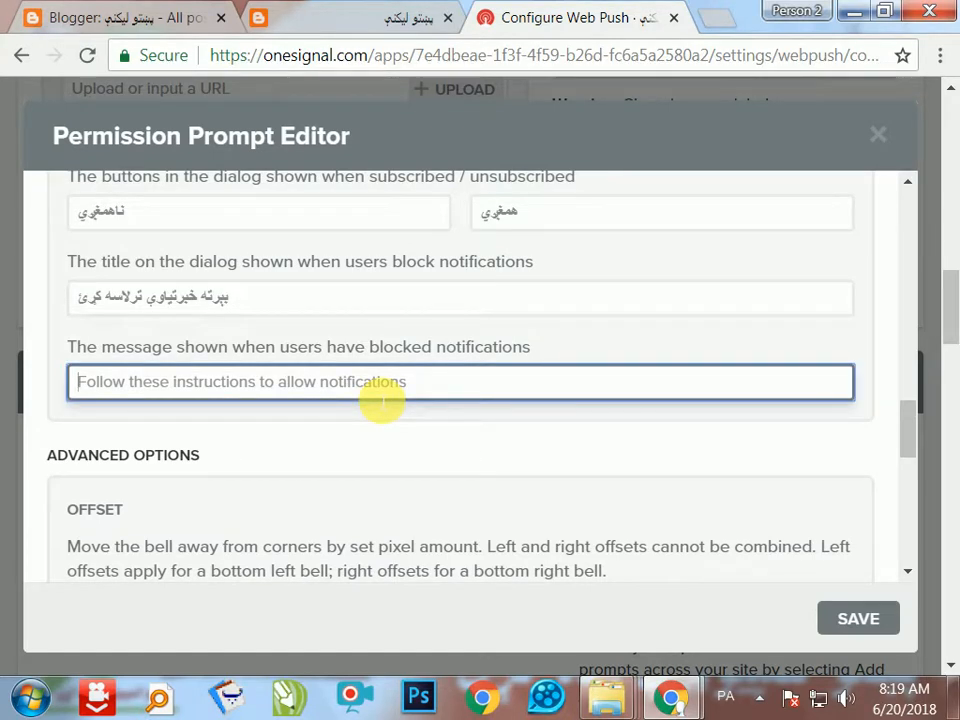
{"action": "type", "text": "دا تګلاره وکارئ"}
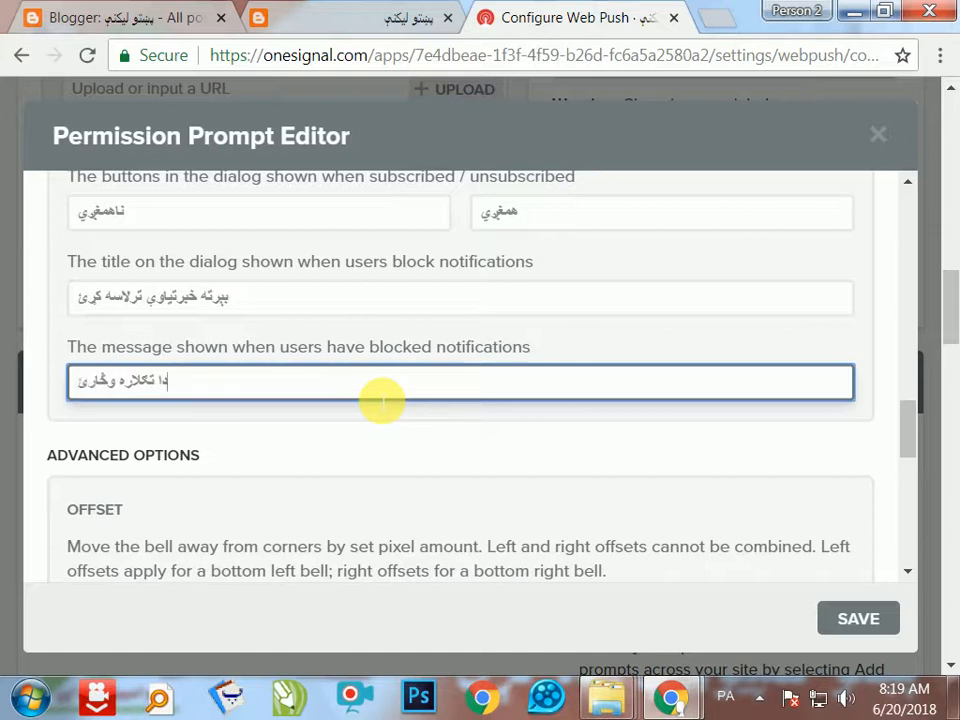
{"action": "key", "text": "BackSpace"}
{"action": "key", "text": "BackSpace"}
{"action": "key", "text": "BackSpace"}
{"action": "key", "text": "BackSpace"}
{"action": "key", "text": "BackSpace"}
{"action": "key", "text": "BackSpace"}
{"action": "key", "text": "BackSpace"}
{"action": "key", "text": "BackSpace"}
{"action": "key", "text": "BackSpace"}
{"action": "key", "text": "BackSpace"}
{"action": "key", "text": "BackSpace"}
{"action": "key", "text": "BackSpace"}
{"action": "key", "text": "BackSpace"}
{"action": "key", "text": "BackSpace"}
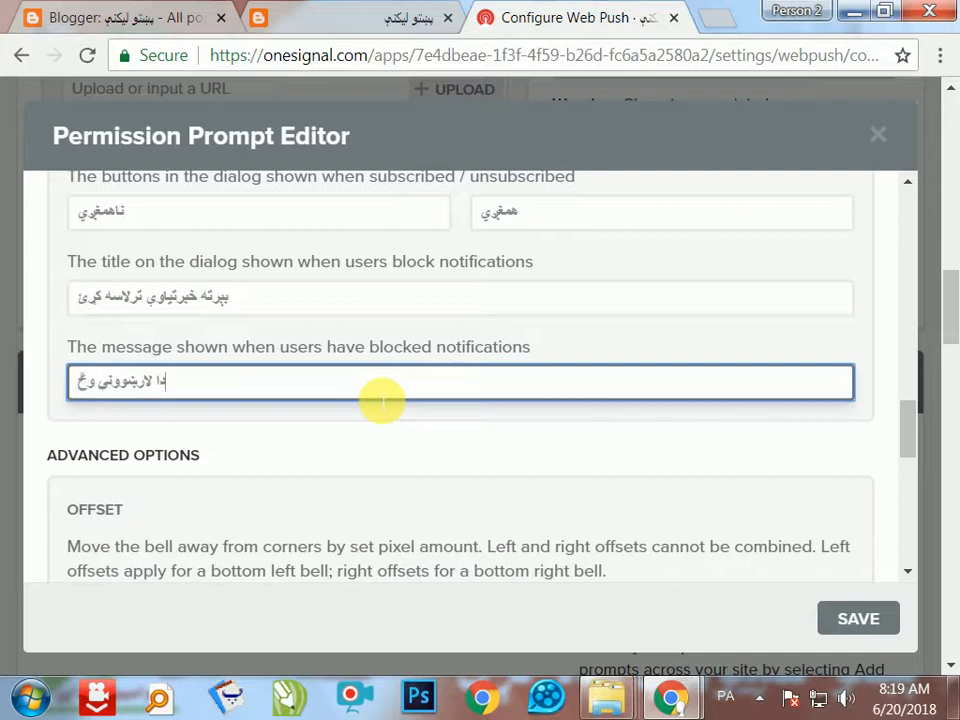
{"action": "type", "text": "ارئ ترڅو"}
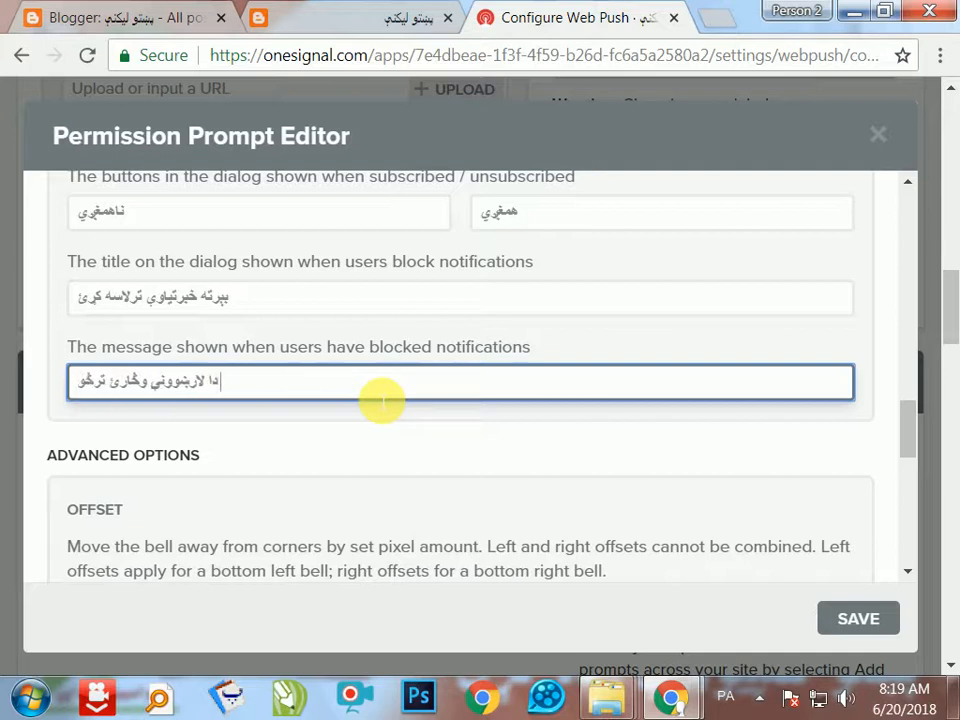
{"action": "type", "text": " زمونږ خبرتیا"}
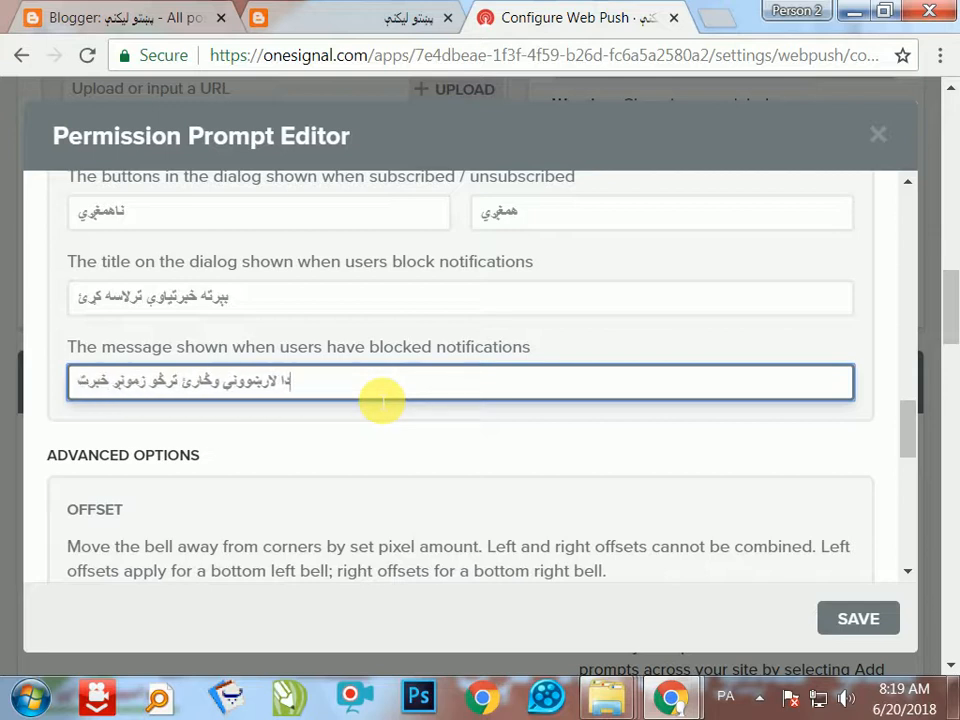
{"action": "type", "text": "وي"}
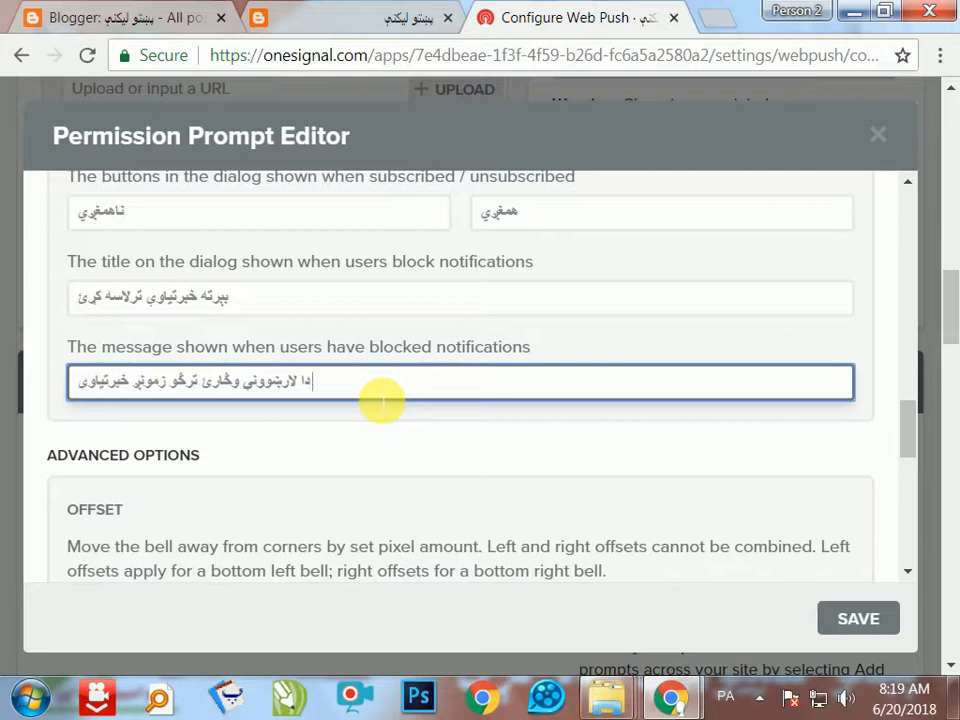
{"action": "type", "text": " ترلاسه کړئ"}
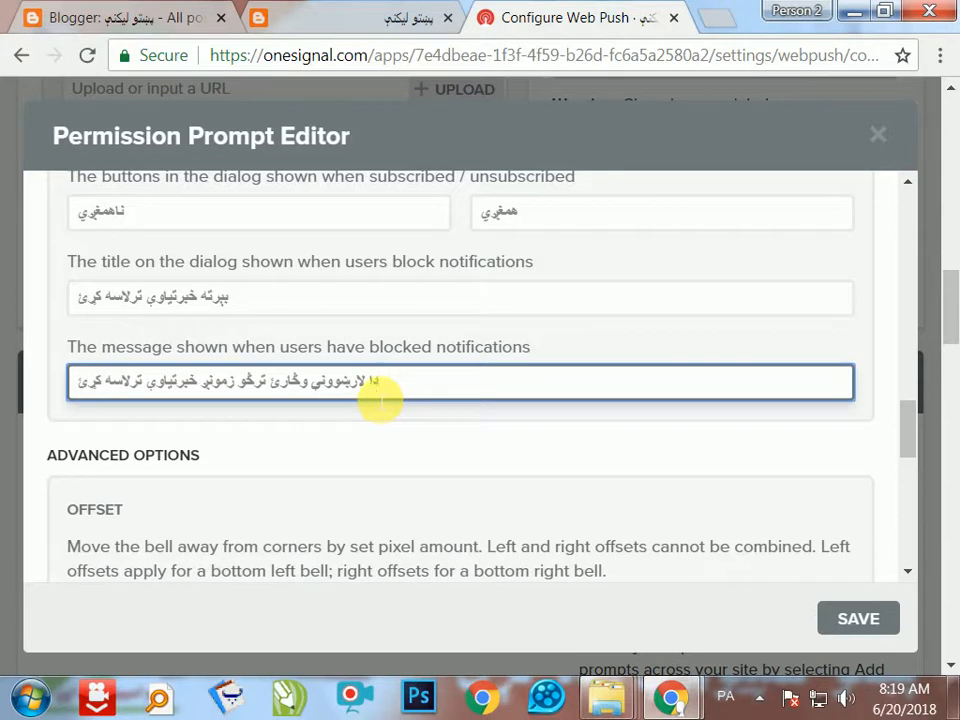
Leave the bell's offsets at their defaults and save the subscription bell prompt
{"action": "scroll", "coordinate": [378, 400], "scroll_direction": "down", "scroll_amount": 3}
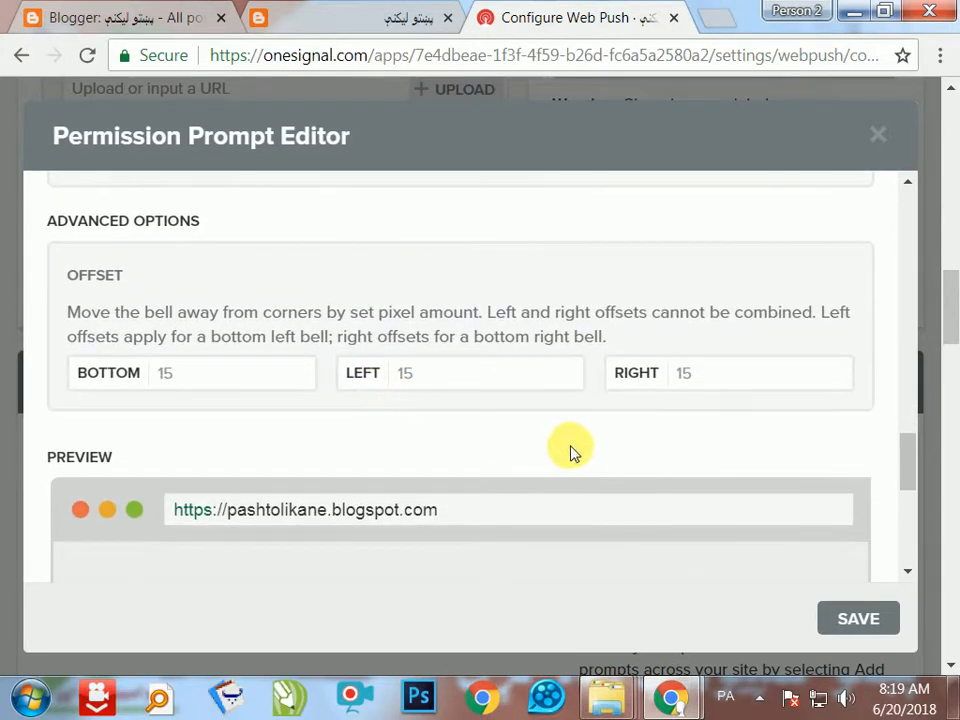
{"action": "left_click", "coordinate": [712, 388]}
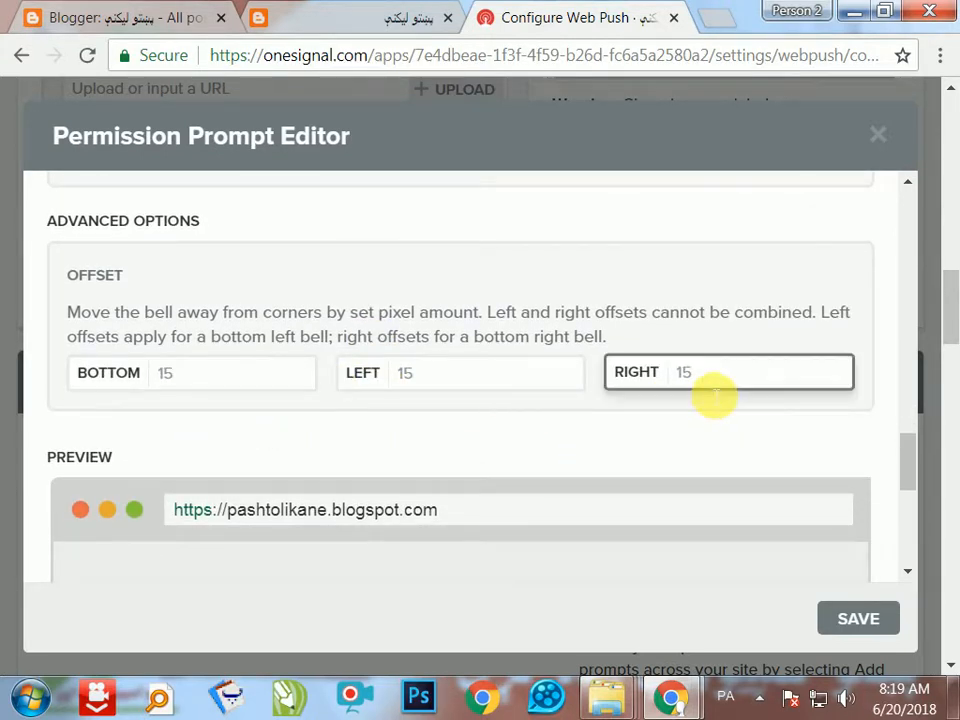
{"action": "left_click", "coordinate": [864, 516]}
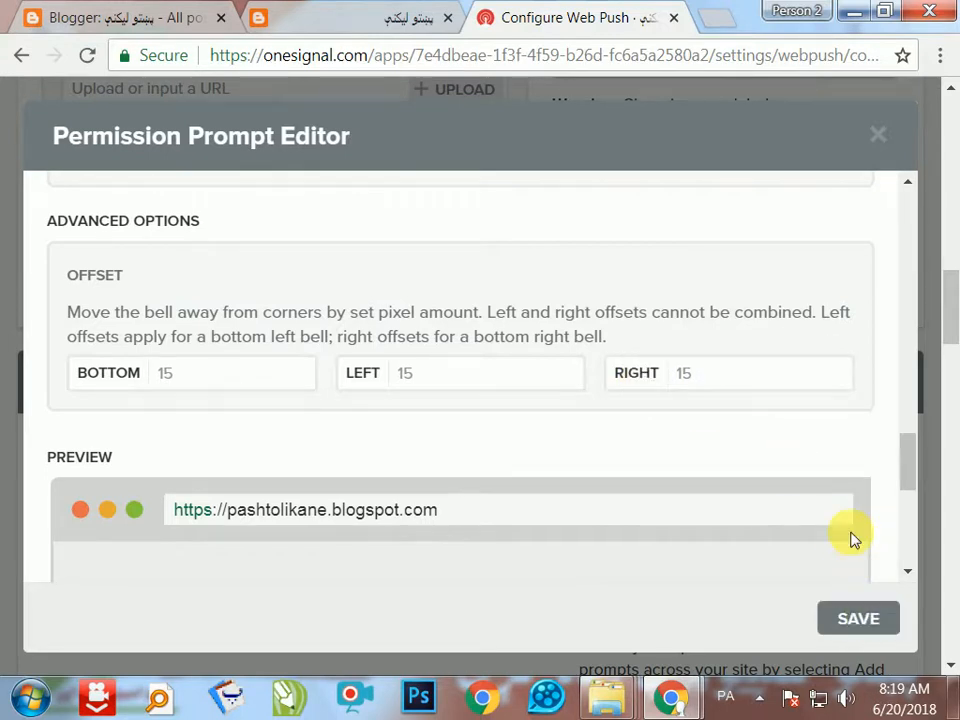
{"action": "scroll", "coordinate": [800, 530], "scroll_direction": "down", "scroll_amount": 2}
{"action": "scroll", "coordinate": [860, 510], "scroll_direction": "down", "scroll_amount": 2}
{"action": "scroll", "coordinate": [804, 557], "scroll_direction": "down", "scroll_amount": 2}
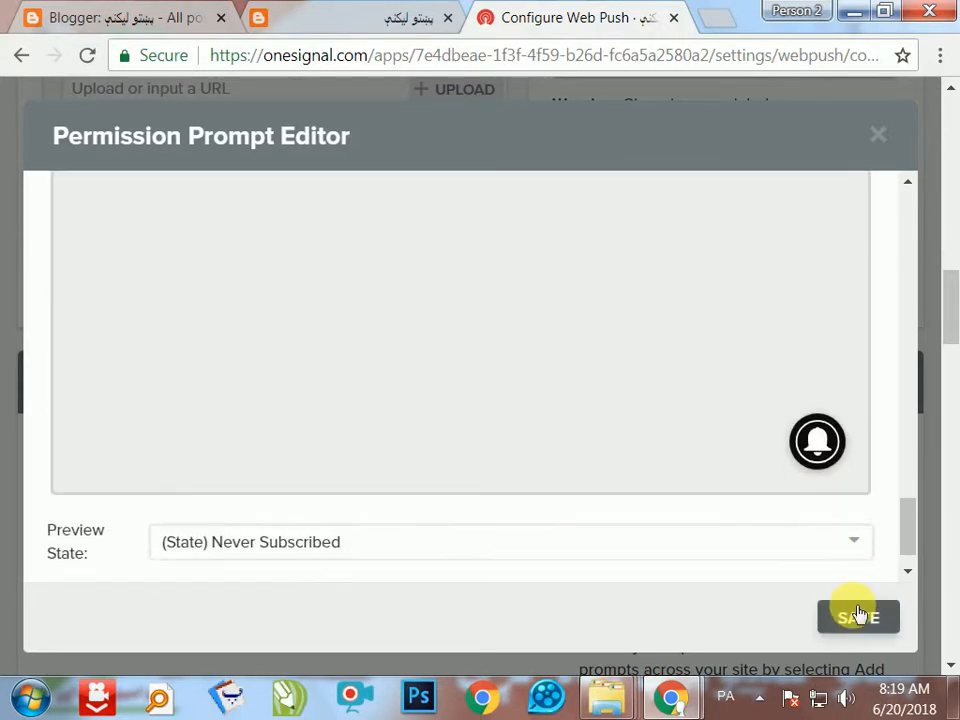
{"action": "scroll", "coordinate": [788, 619], "scroll_direction": "down", "scroll_amount": 2}
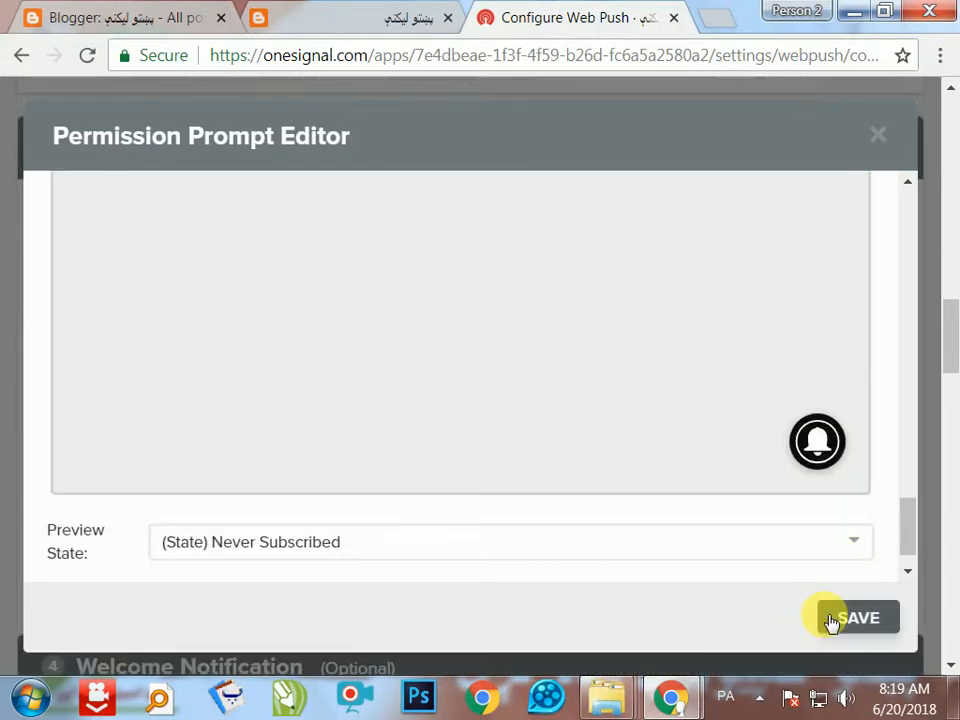
{"action": "left_click", "coordinate": [843, 622]}
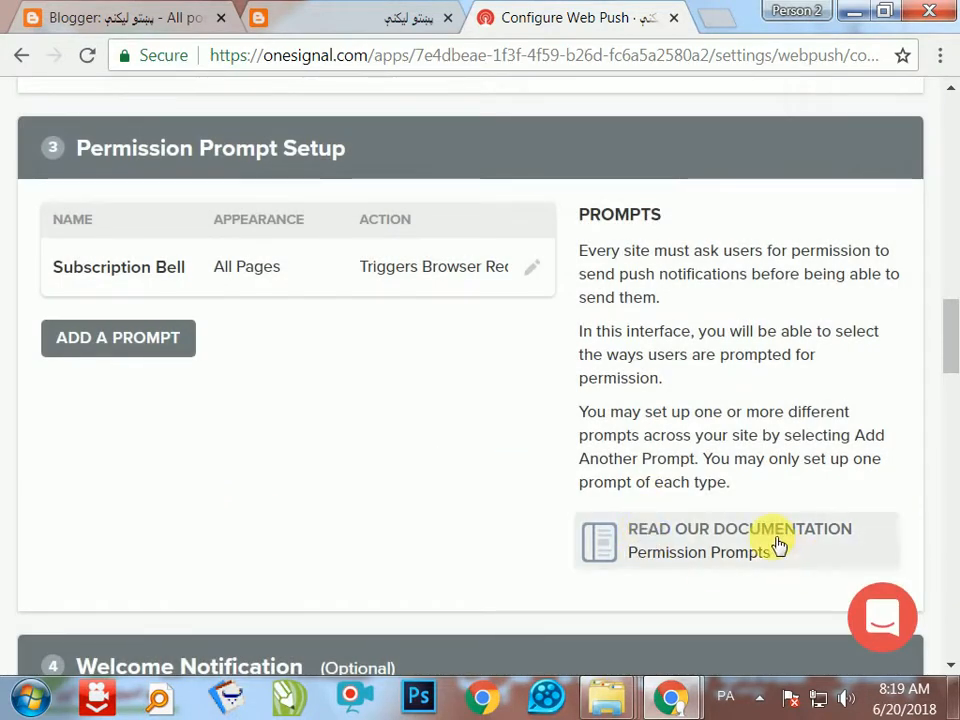
Switch the welcome notification preview to Windows
{"action": "scroll", "coordinate": [290, 427], "scroll_direction": "down", "scroll_amount": 2}
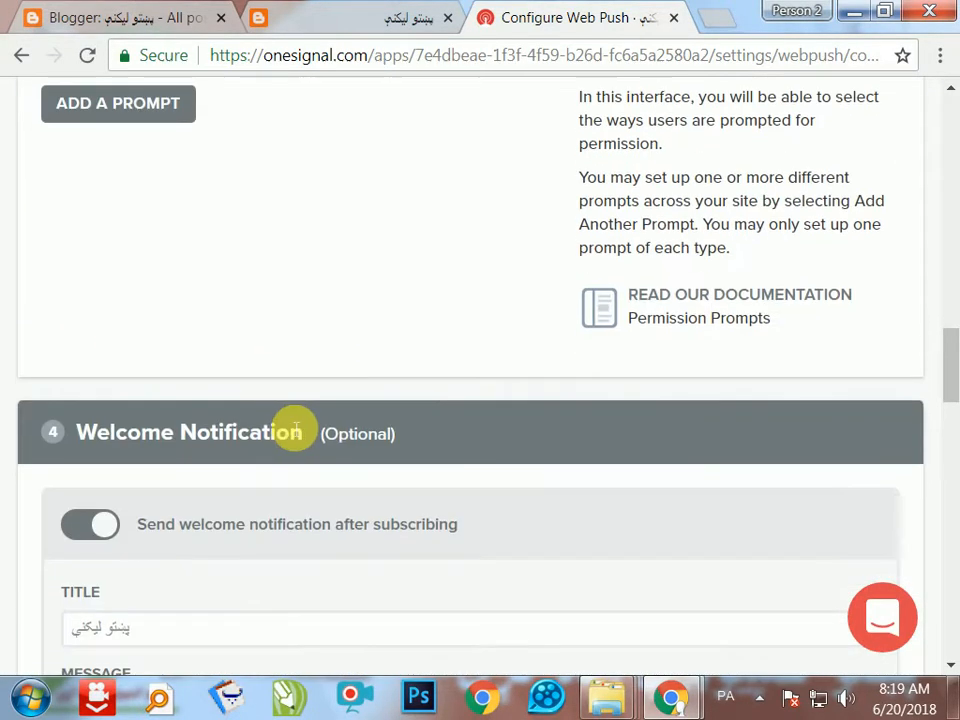
{"action": "scroll", "coordinate": [533, 430], "scroll_direction": "down", "scroll_amount": 7}
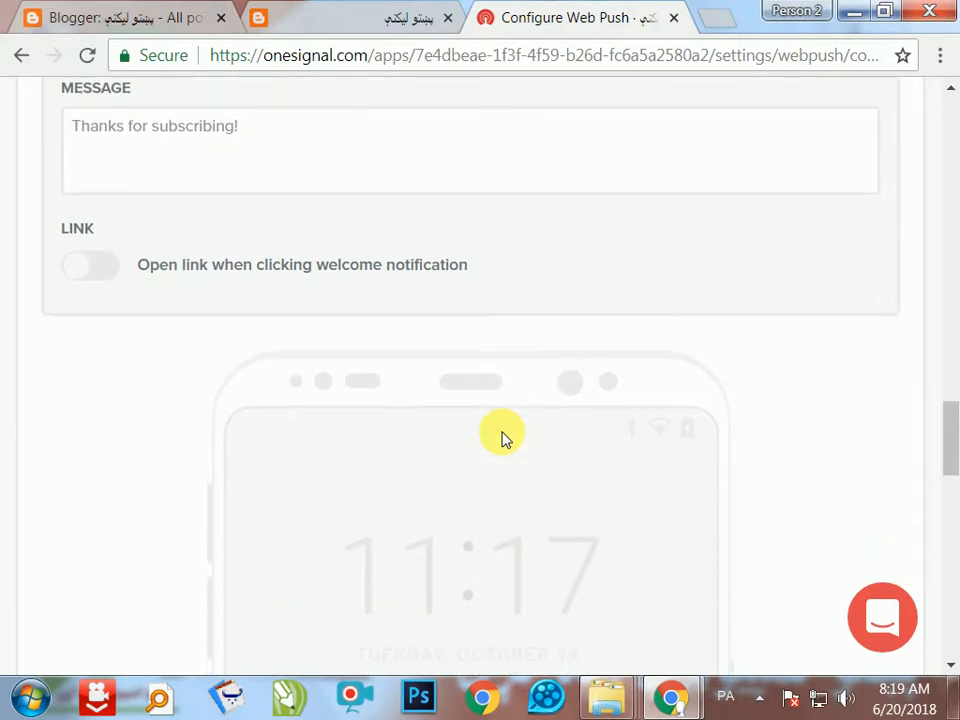
{"action": "scroll", "coordinate": [504, 440], "scroll_direction": "down", "scroll_amount": 4}
{"action": "scroll", "coordinate": [504, 440], "scroll_direction": "down", "scroll_amount": 1}
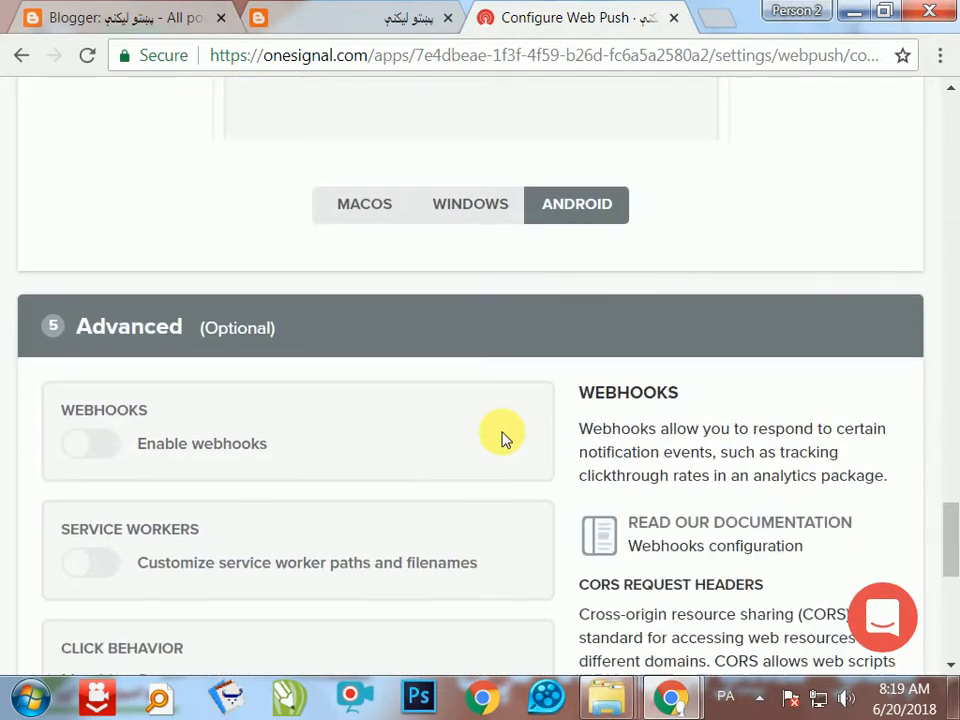
{"action": "left_click", "coordinate": [474, 202]}
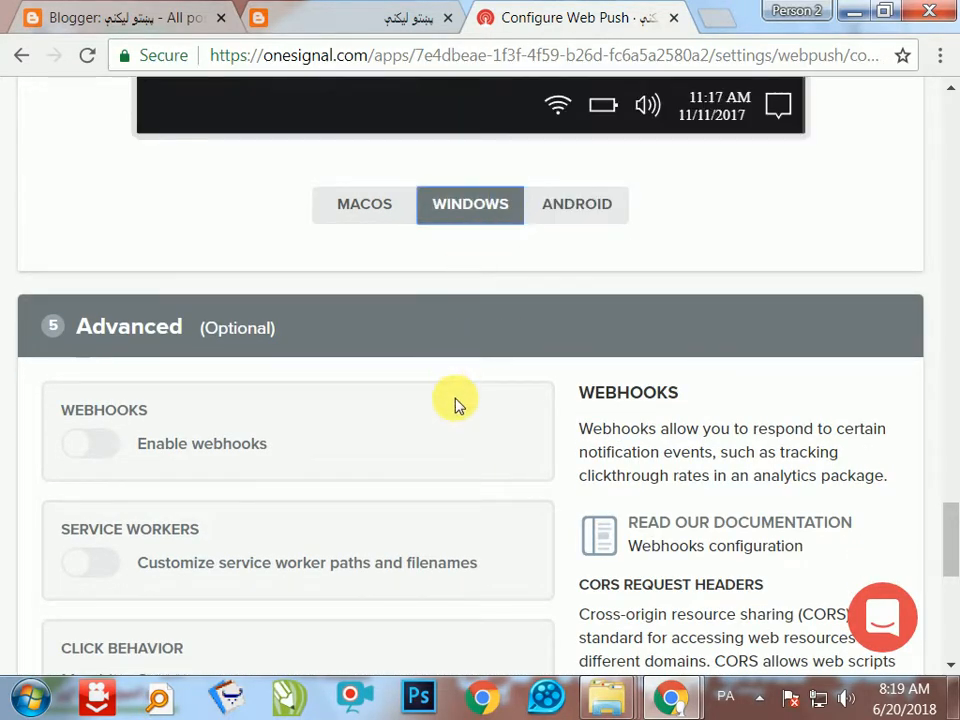
Keep the default advanced options and save the web push configuration
{"action": "scroll", "coordinate": [420, 413], "scroll_direction": "down", "scroll_amount": 2}
{"action": "scroll", "coordinate": [420, 413], "scroll_direction": "down", "scroll_amount": 2}
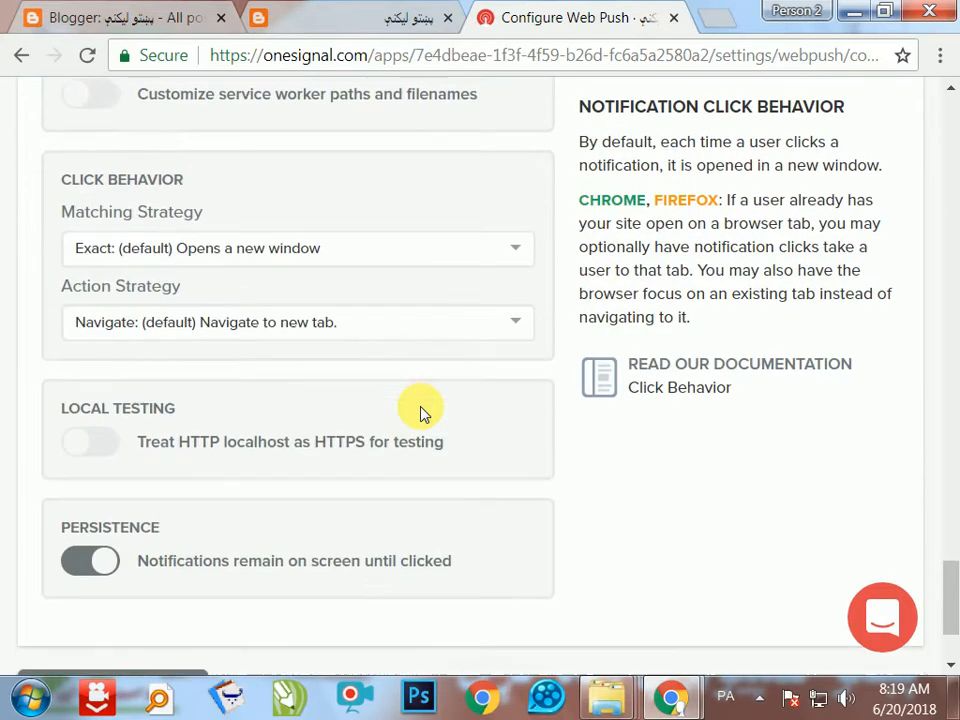
{"action": "scroll", "coordinate": [420, 411], "scroll_direction": "down", "scroll_amount": 2}
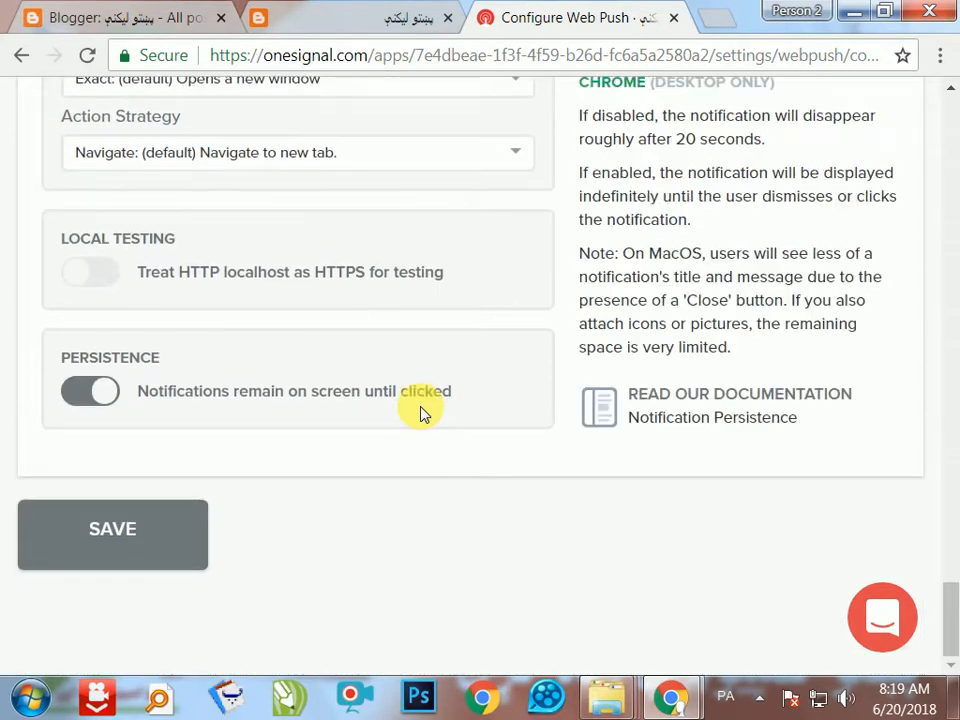
{"action": "left_click", "coordinate": [171, 543]}
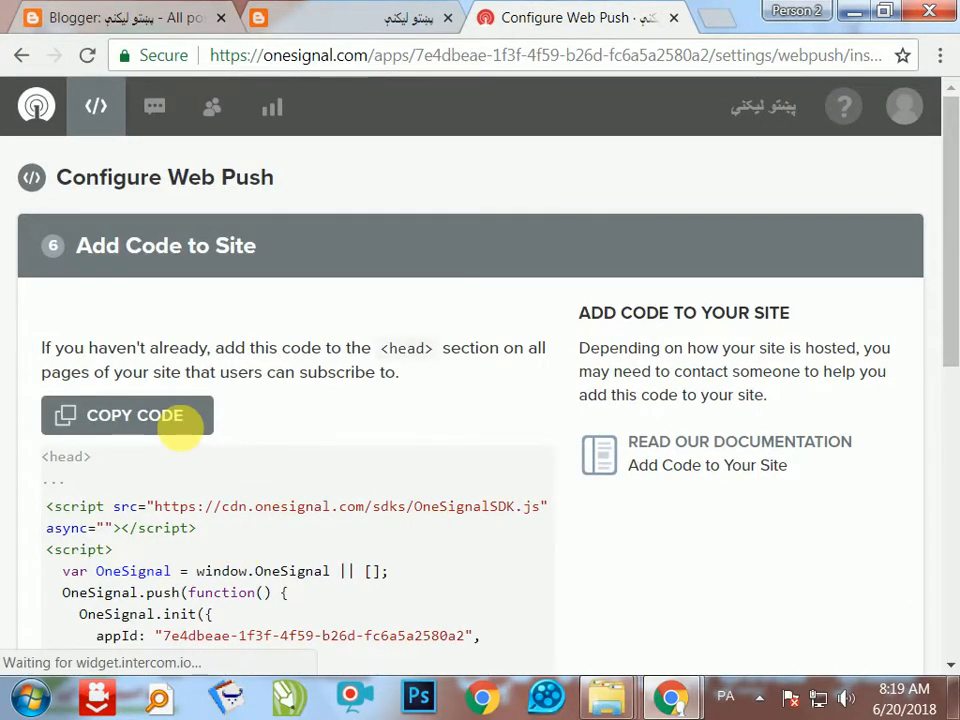
Copy the OneSignal script code meant for the site's head section
{"action": "scroll", "coordinate": [193, 433], "scroll_direction": "down", "scroll_amount": 2}
{"action": "left_click", "coordinate": [137, 315]}
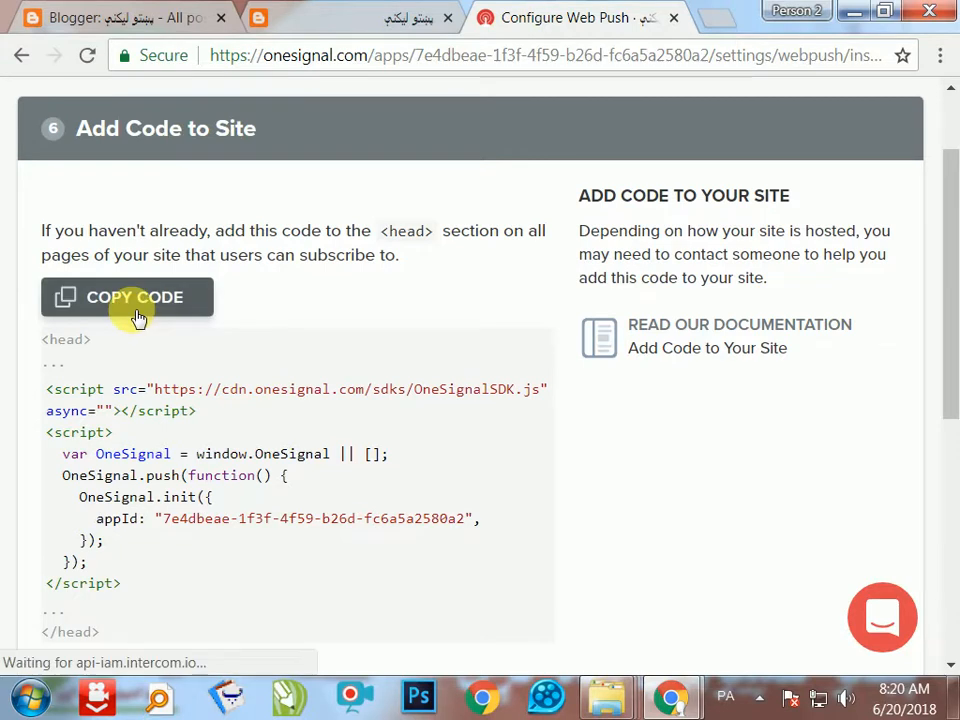
Select the app ID value in the displayed script, and minimize the browser to reach the desktop
{"action": "scroll", "coordinate": [405, 445], "scroll_direction": "down", "scroll_amount": 2}
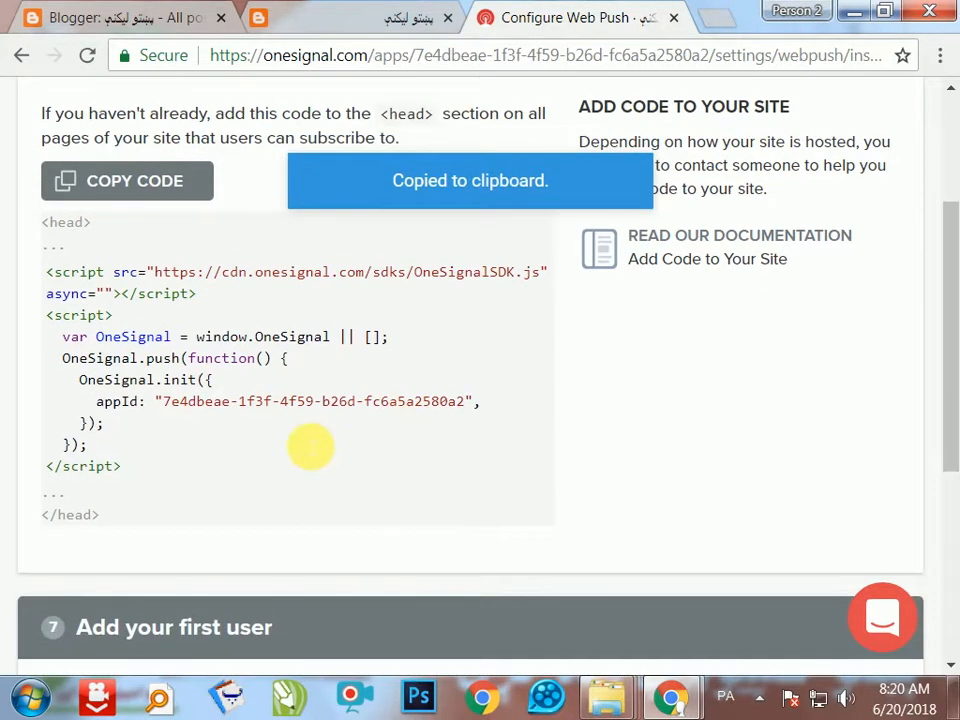
{"action": "left_click_drag", "start_coordinate": [165, 405], "coordinate": [455, 413]}
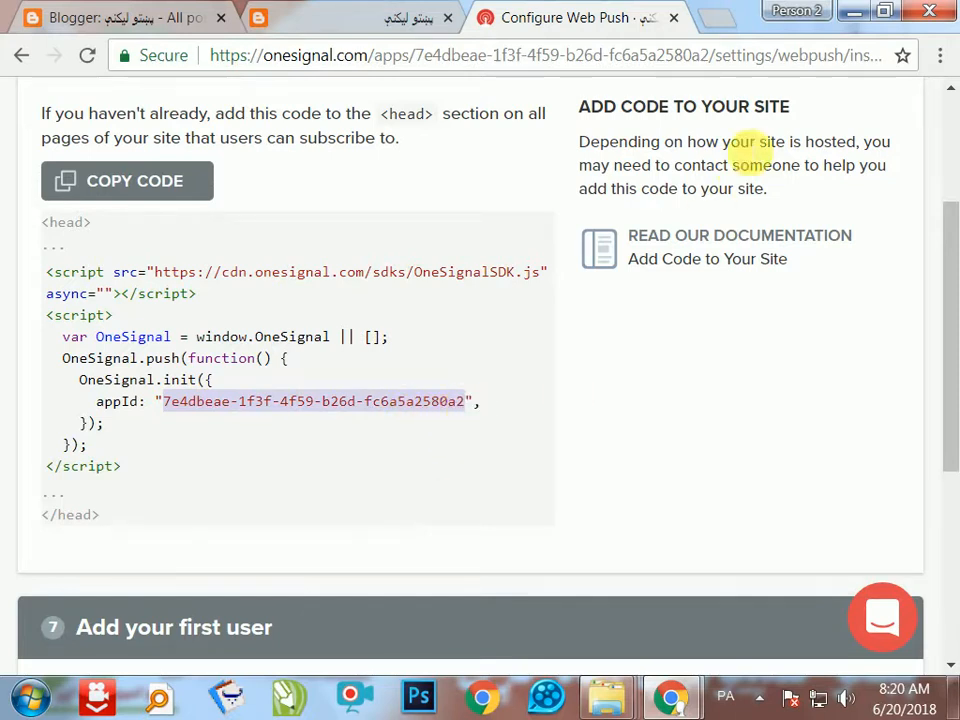
{"action": "left_click", "coordinate": [852, 13]}
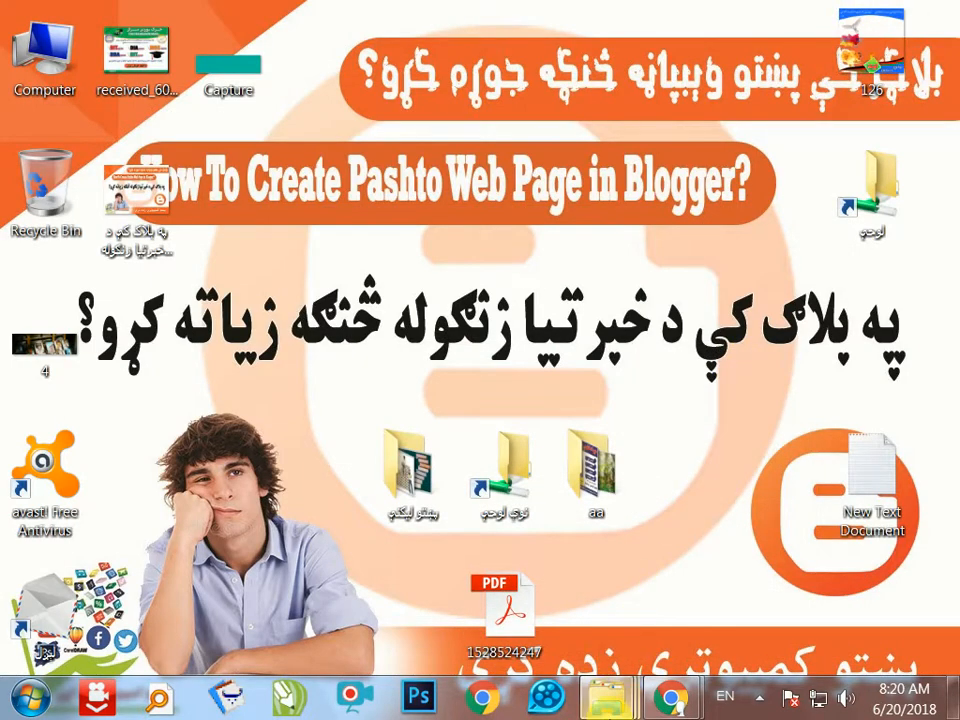
Open the "blogger bel icon cod" text file from the desktop folder aa and maximize its window
{"action": "mouse_move", "coordinate": [668, 708]}
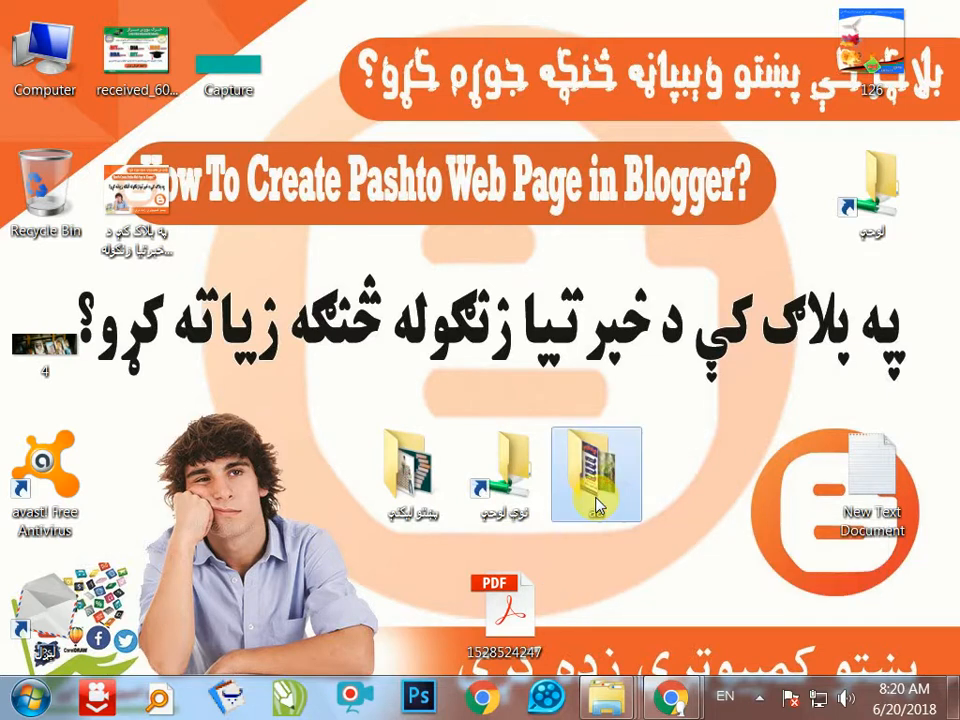
{"action": "double_click", "coordinate": [597, 507]}
{"action": "double_click", "coordinate": [360, 296]}
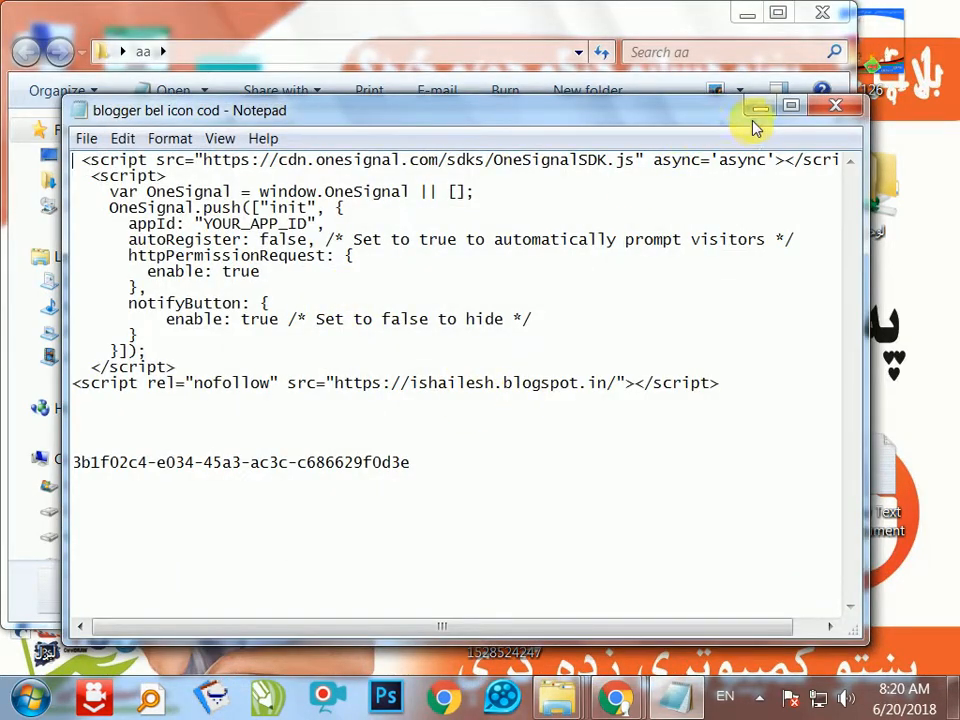
{"action": "double_click", "coordinate": [797, 113]}
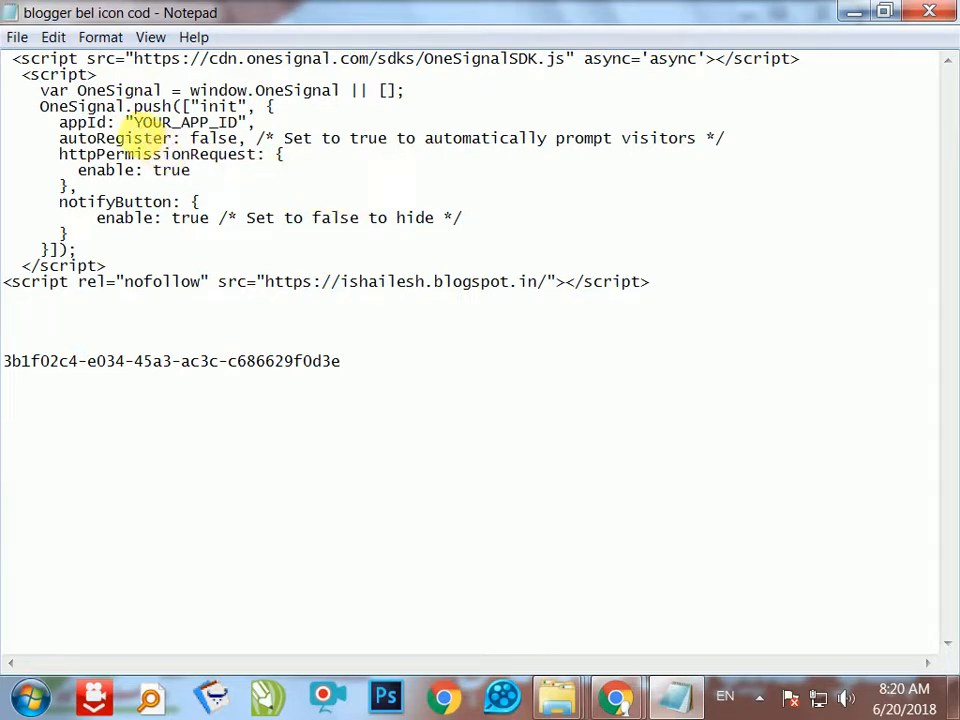
Replace the YOUR_APP_ID placeholder with the copied OneSignal app ID, copy the entire file's text, and minimize Notepad
{"action": "left_click_drag", "start_coordinate": [134, 123], "coordinate": [228, 130]}
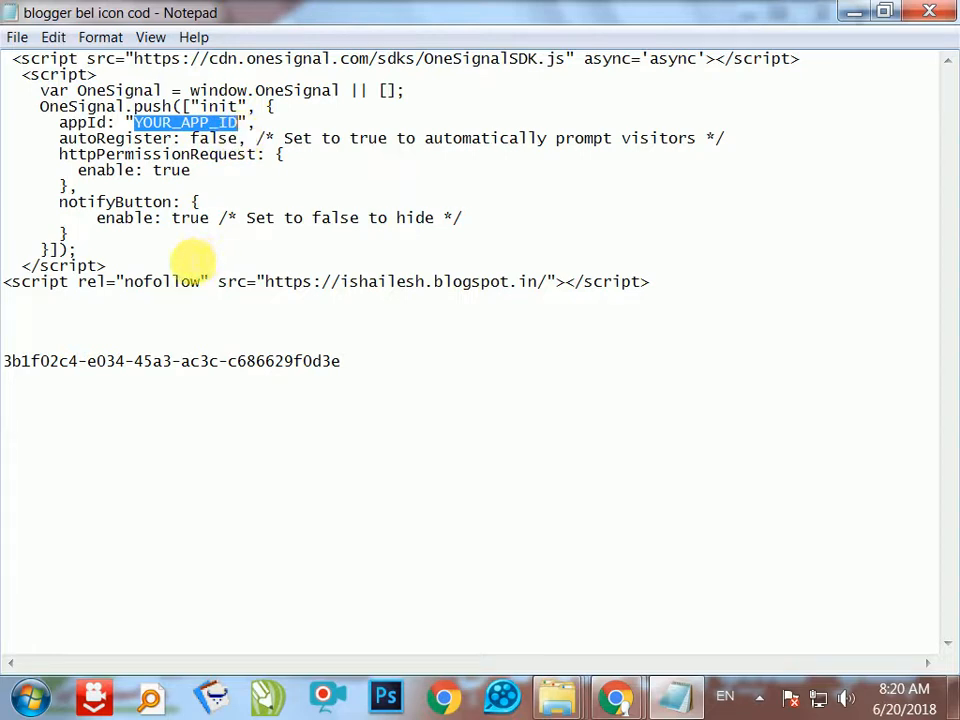
{"action": "key", "text": "ctrl+v"}
{"action": "key", "text": "ctrl+a"}
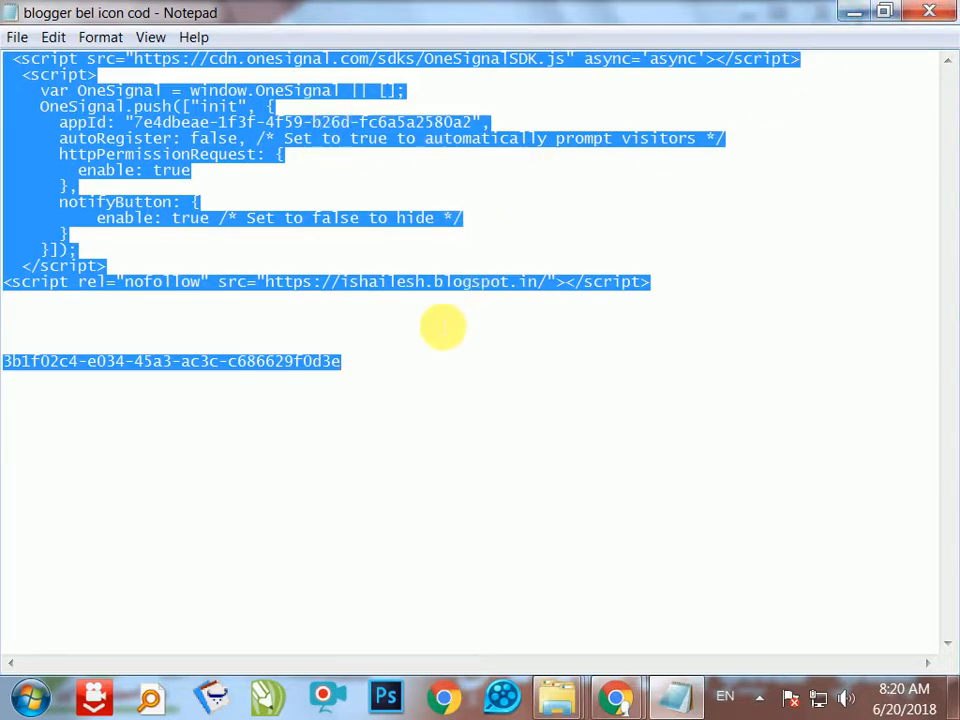
{"action": "left_click", "coordinate": [856, 12]}
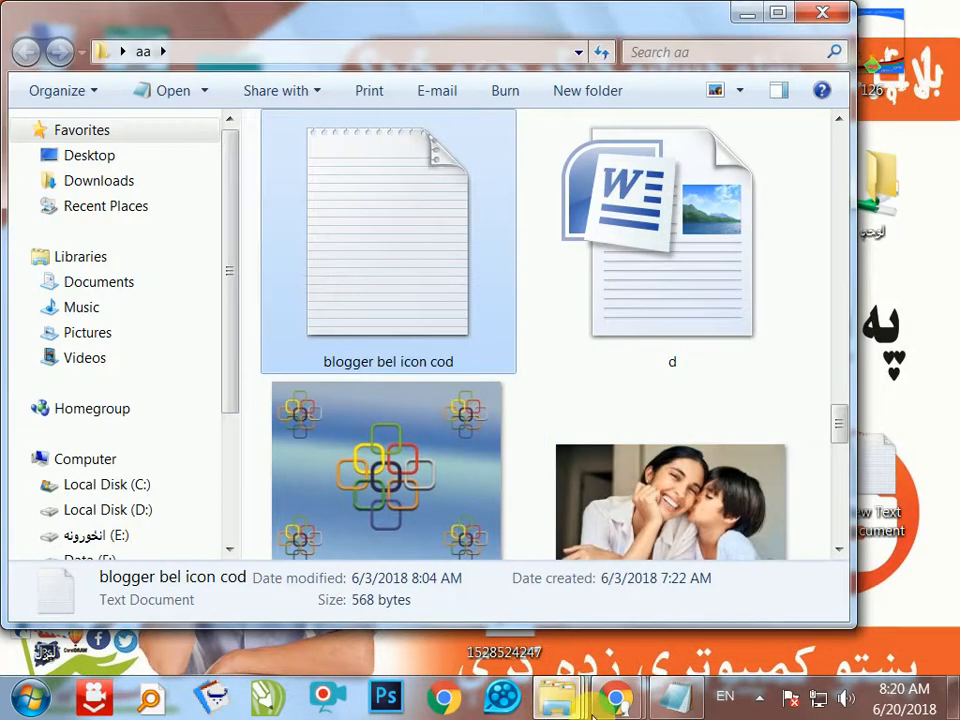
Switch to the Chrome window with the Blogger dashboard and open the blog's Layout page
{"action": "mouse_move", "coordinate": [620, 714]}
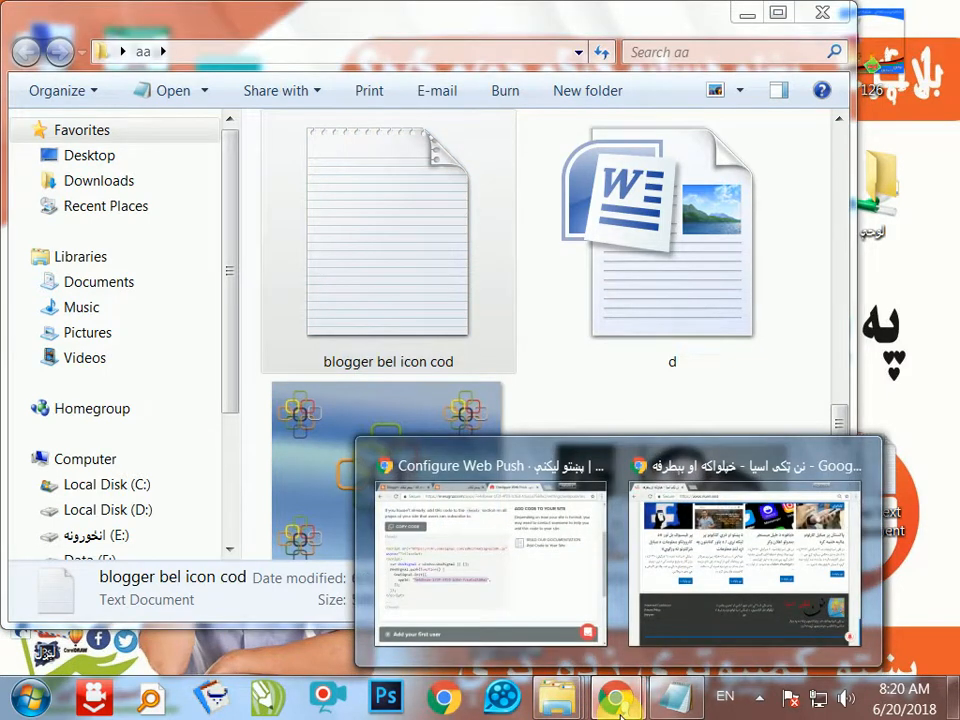
{"action": "left_click", "coordinate": [621, 714]}
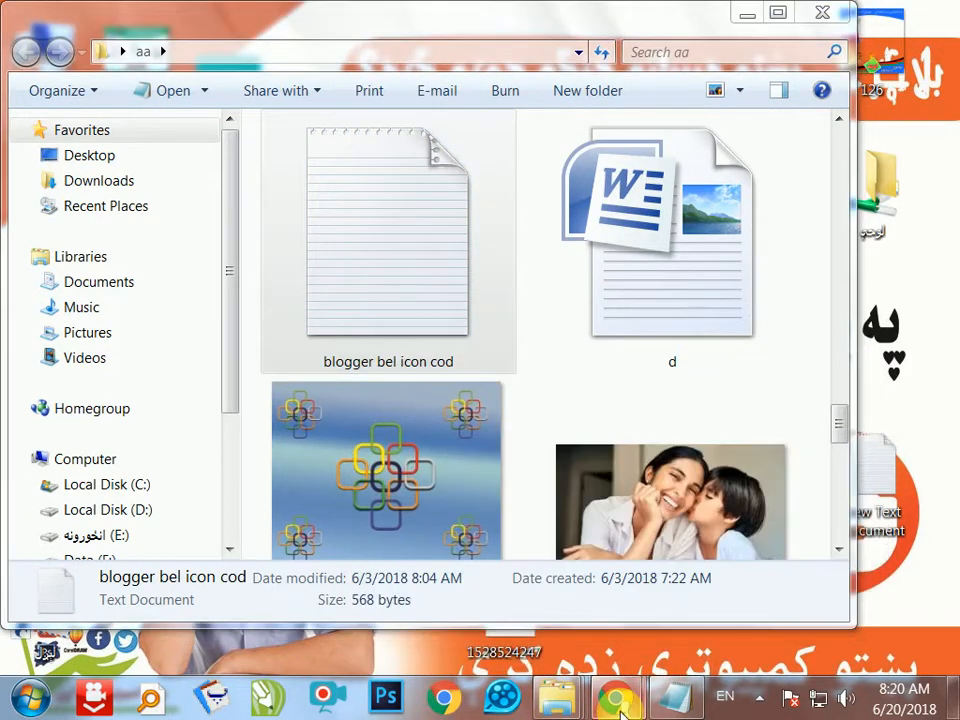
{"action": "left_click", "coordinate": [621, 710]}
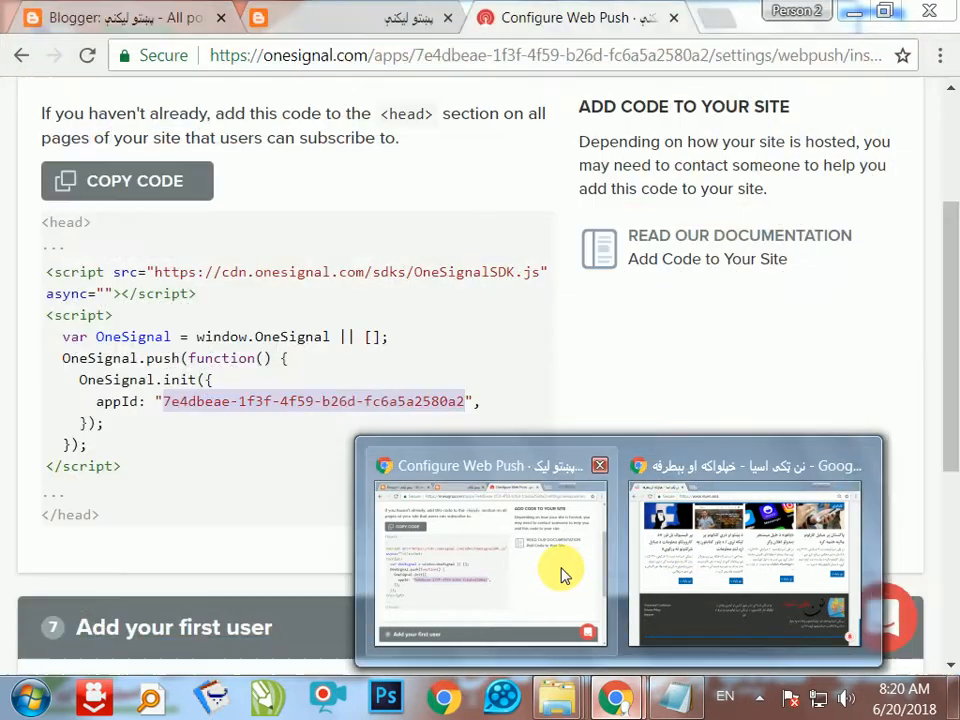
{"action": "left_click", "coordinate": [561, 570]}
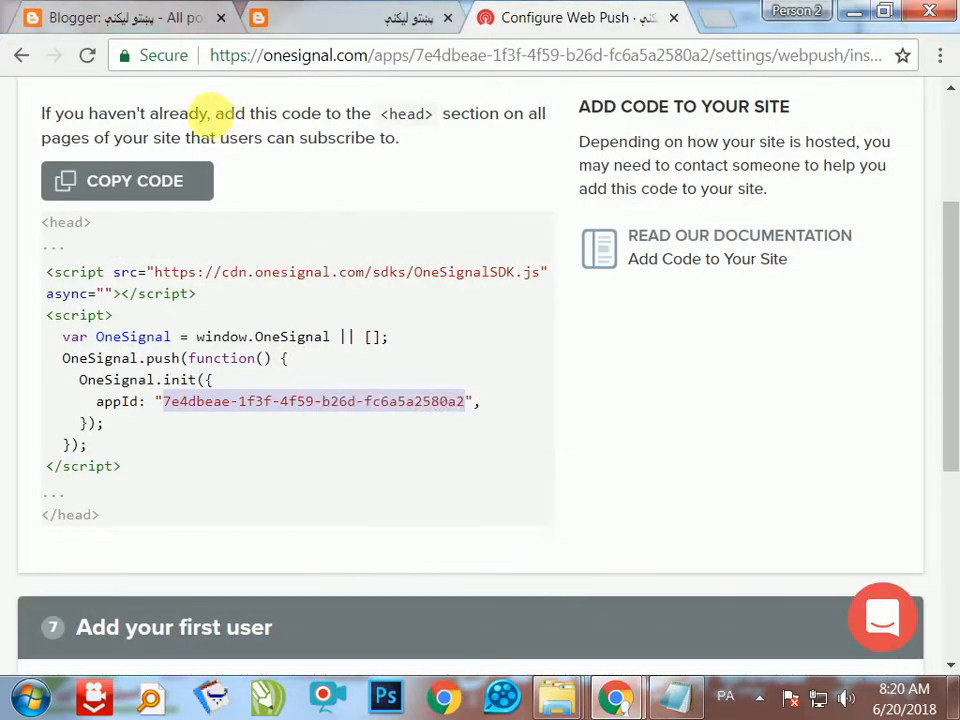
{"action": "left_click", "coordinate": [119, 20]}
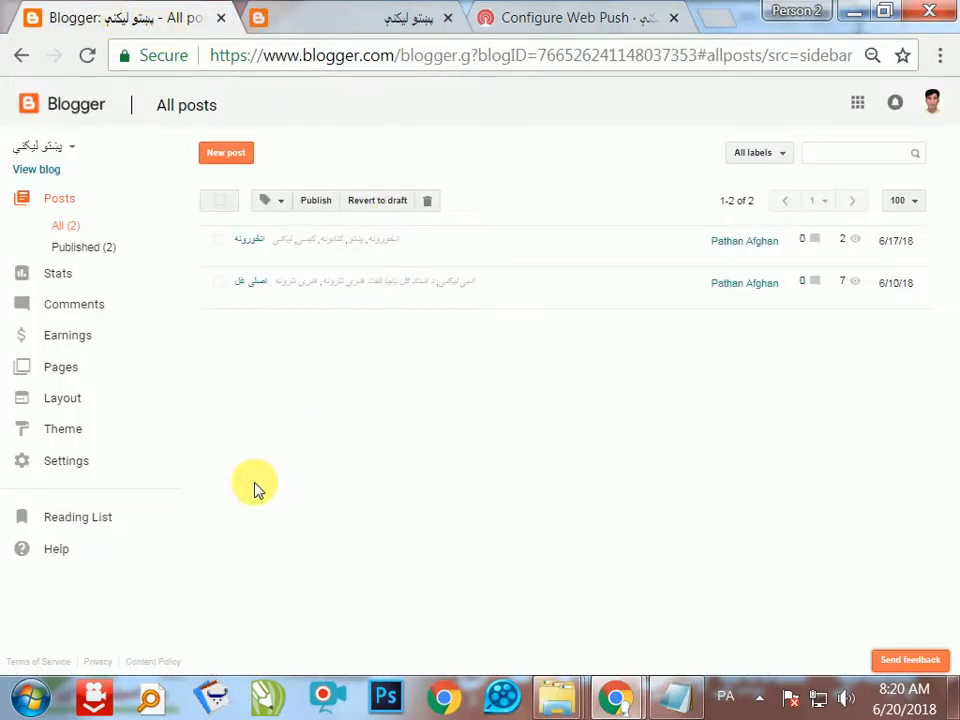
{"action": "left_click", "coordinate": [72, 402]}
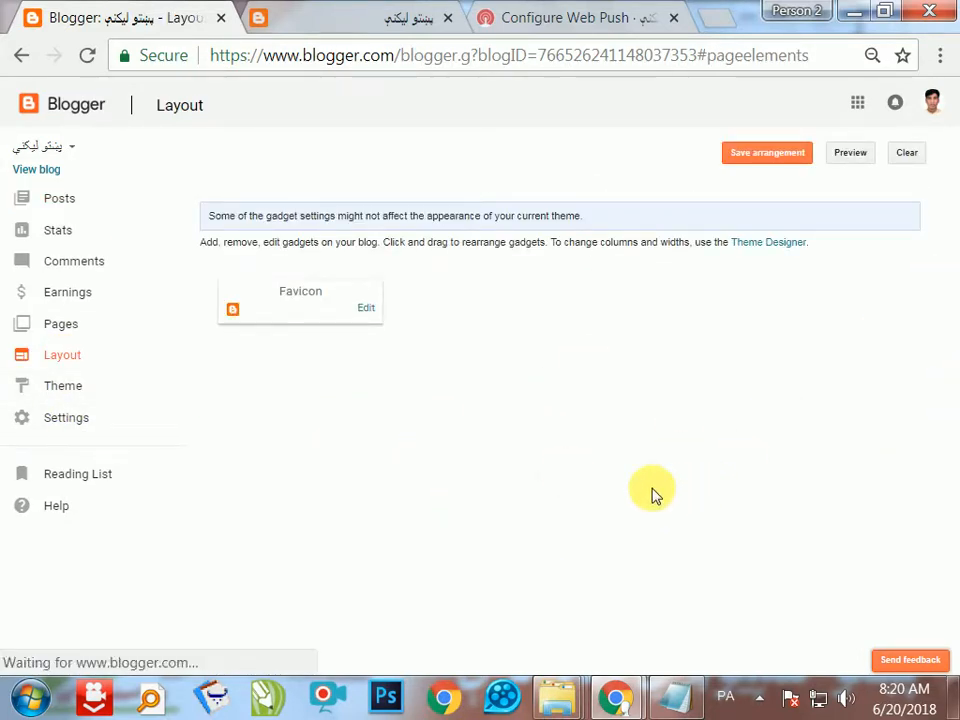
Add an HTML/JavaScript gadget to the footersec2 section of the blog layout
{"action": "scroll", "coordinate": [692, 444], "scroll_direction": "down", "scroll_amount": 10}
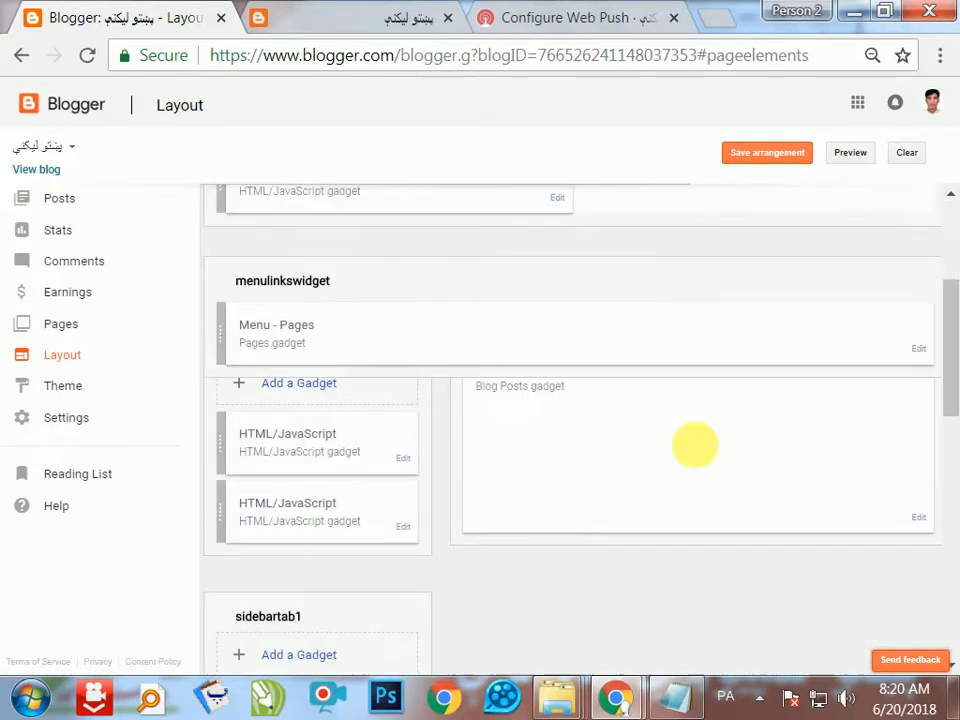
{"action": "scroll", "coordinate": [694, 448], "scroll_direction": "down", "scroll_amount": 2}
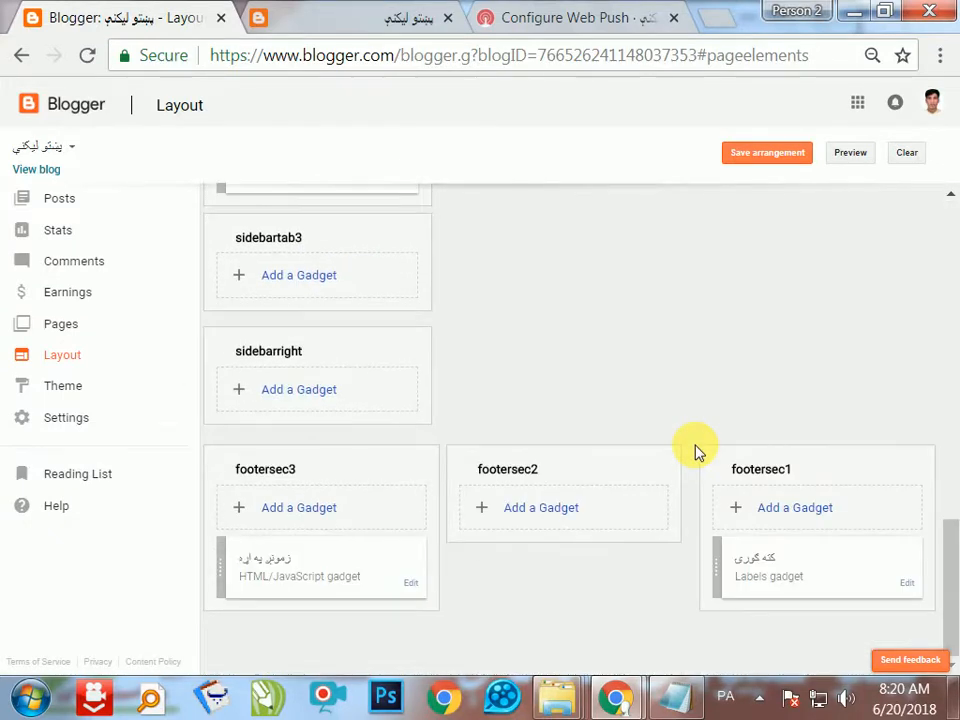
{"action": "left_click", "coordinate": [541, 508]}
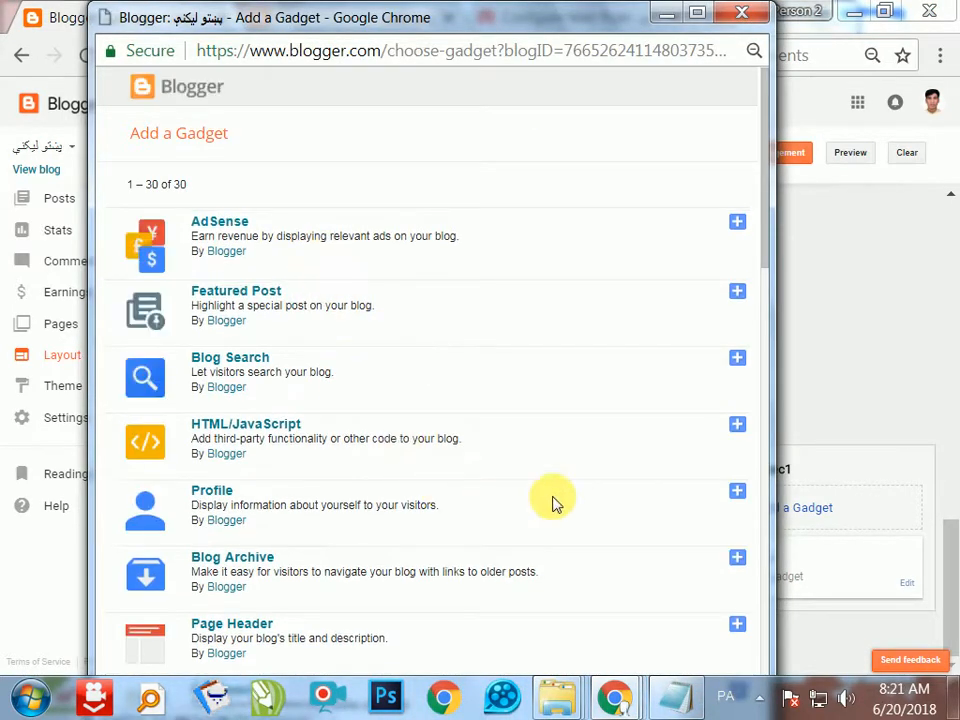
{"action": "left_click", "coordinate": [737, 424]}
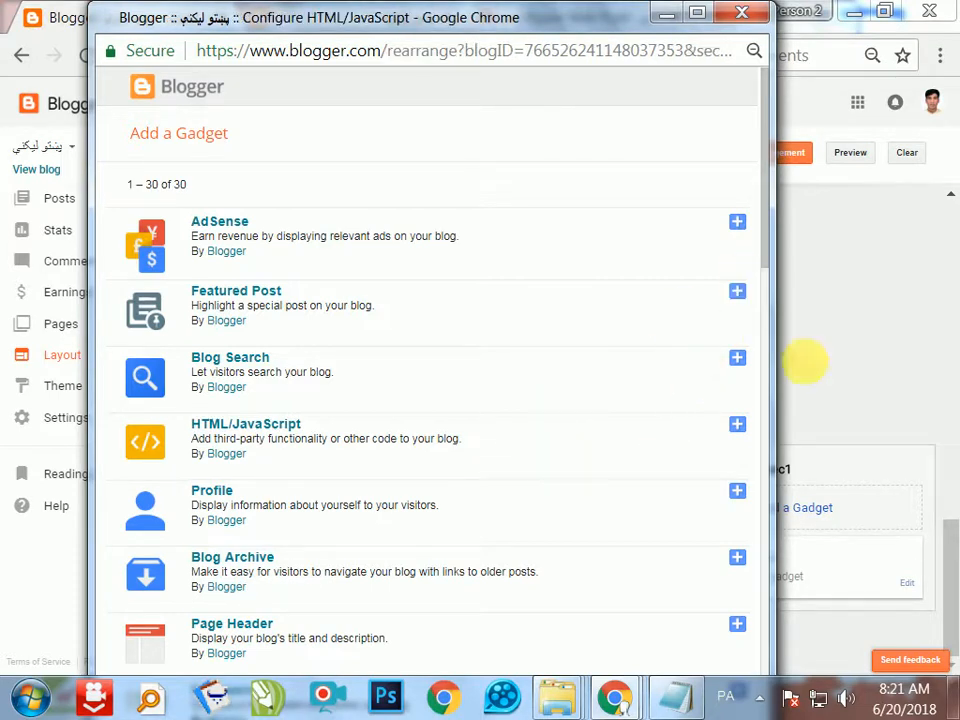
{"action": "left_click", "coordinate": [739, 428]}
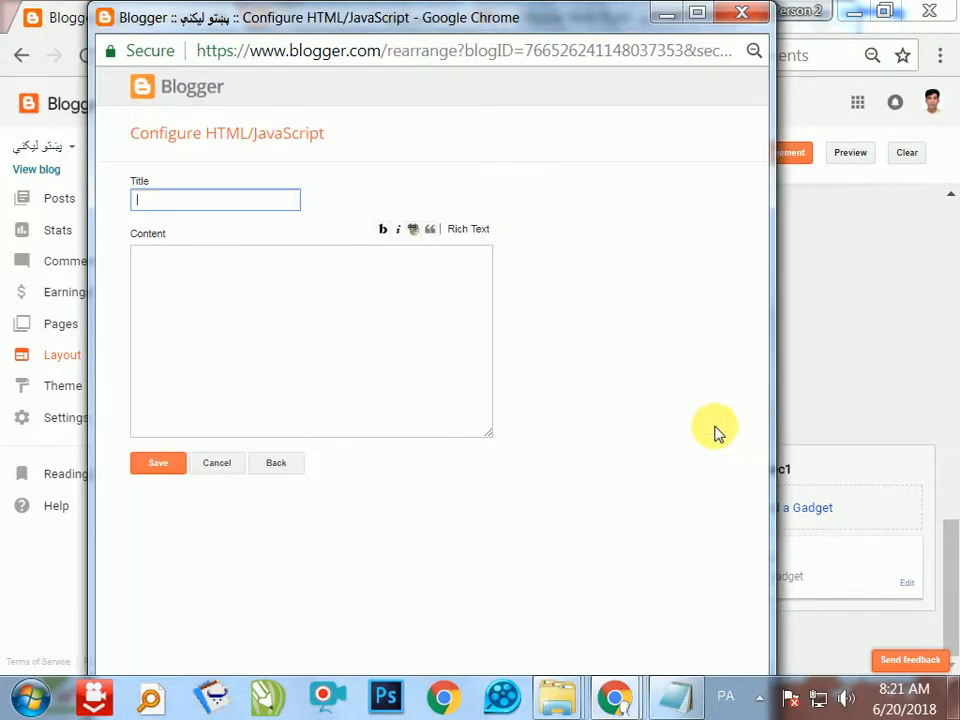
Paste the copied bell code as the gadget's content and delete the leftover ID line below the scripts
{"action": "left_click", "coordinate": [369, 362]}
{"action": "key", "text": "ctrl+v"}
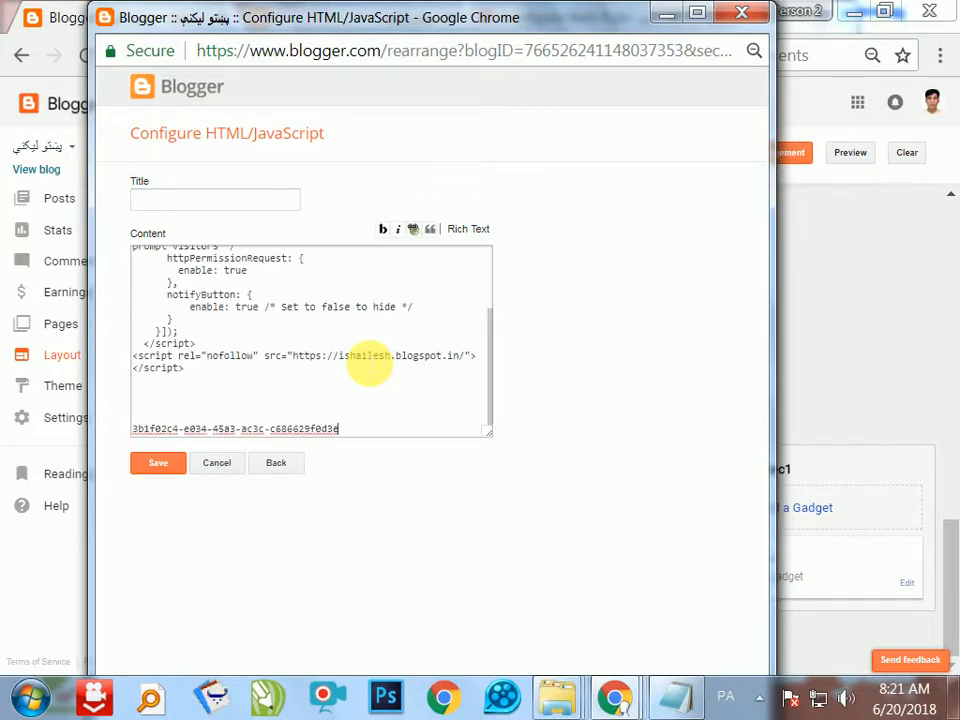
{"action": "left_click", "coordinate": [165, 464]}
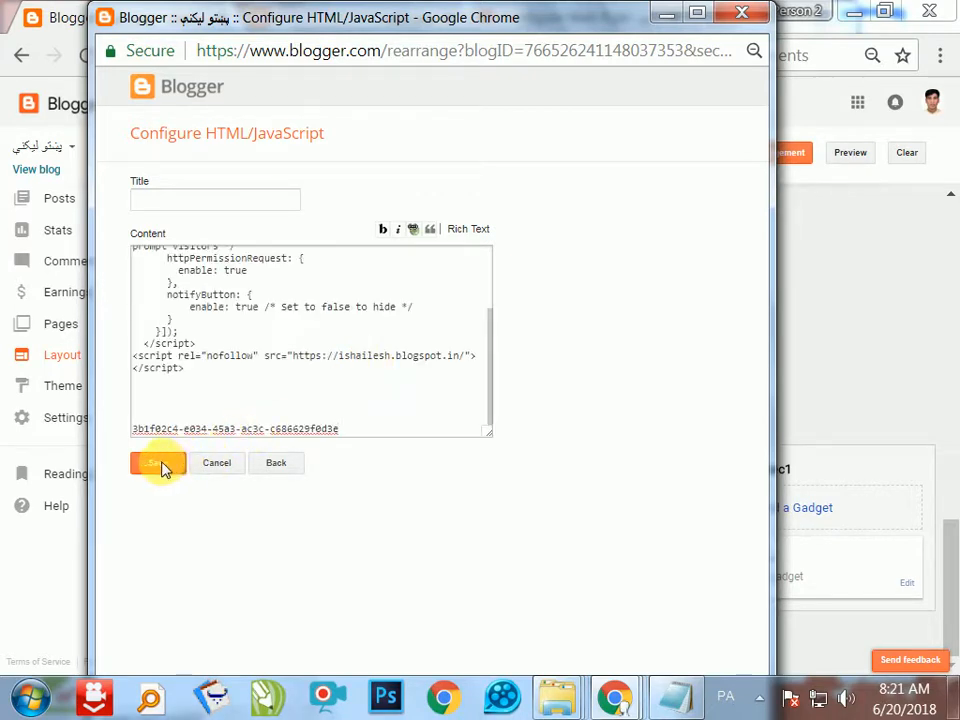
{"action": "left_click_drag", "start_coordinate": [377, 439], "coordinate": [10, 467]}
{"action": "key", "text": "BackSpace"}
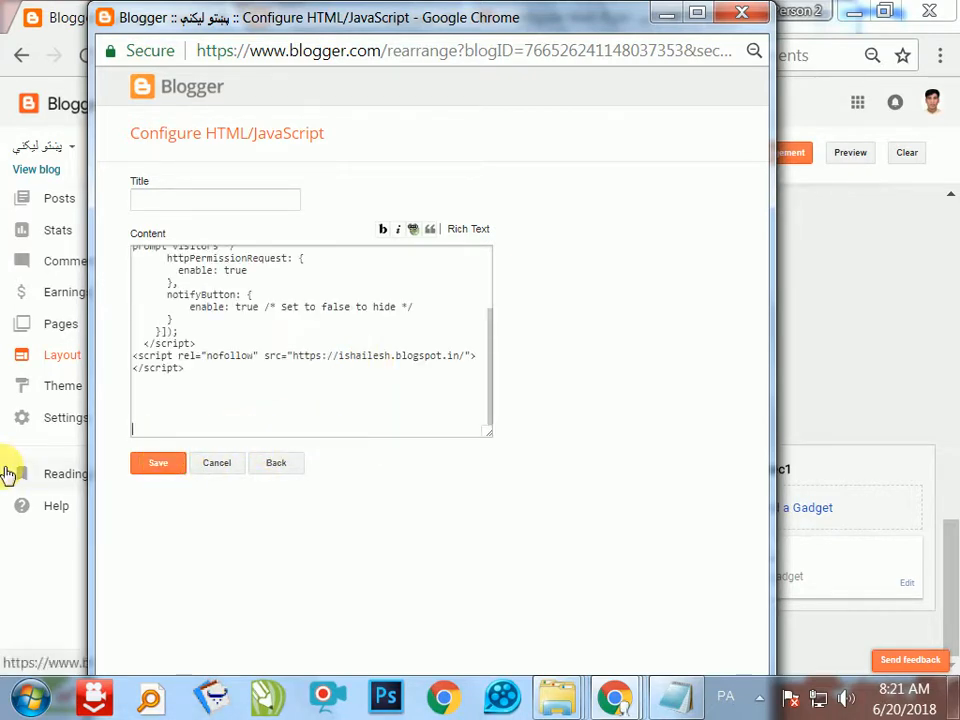
{"action": "key", "text": "BackSpace"}
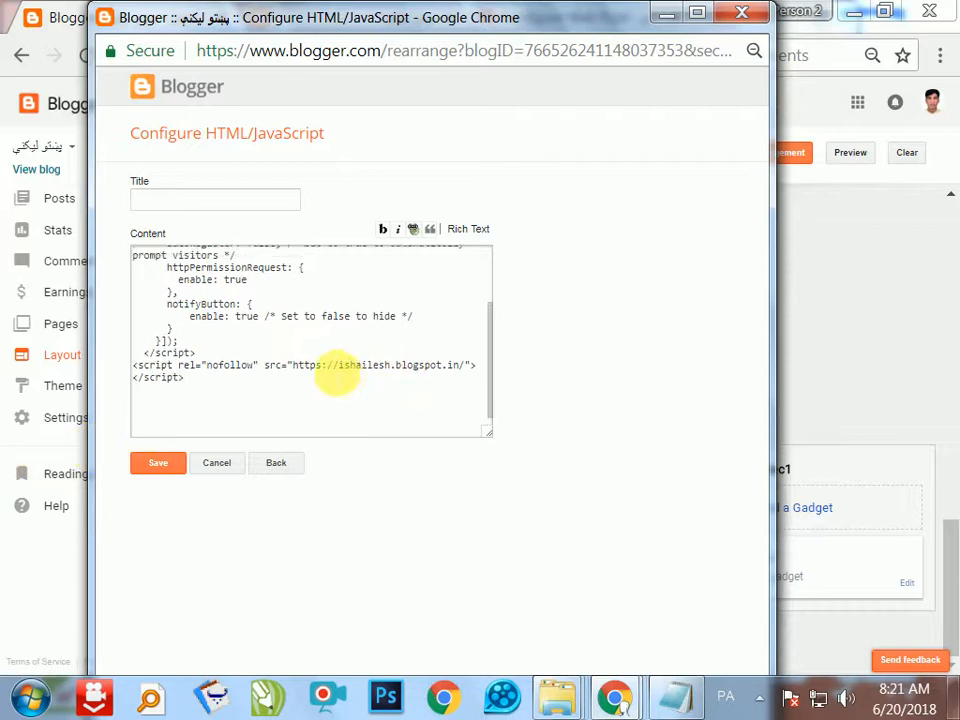
Save the HTML/JavaScript gadget and the layout arrangement
{"action": "scroll", "coordinate": [335, 380], "scroll_direction": "up", "scroll_amount": 5}
{"action": "left_click", "coordinate": [160, 462]}
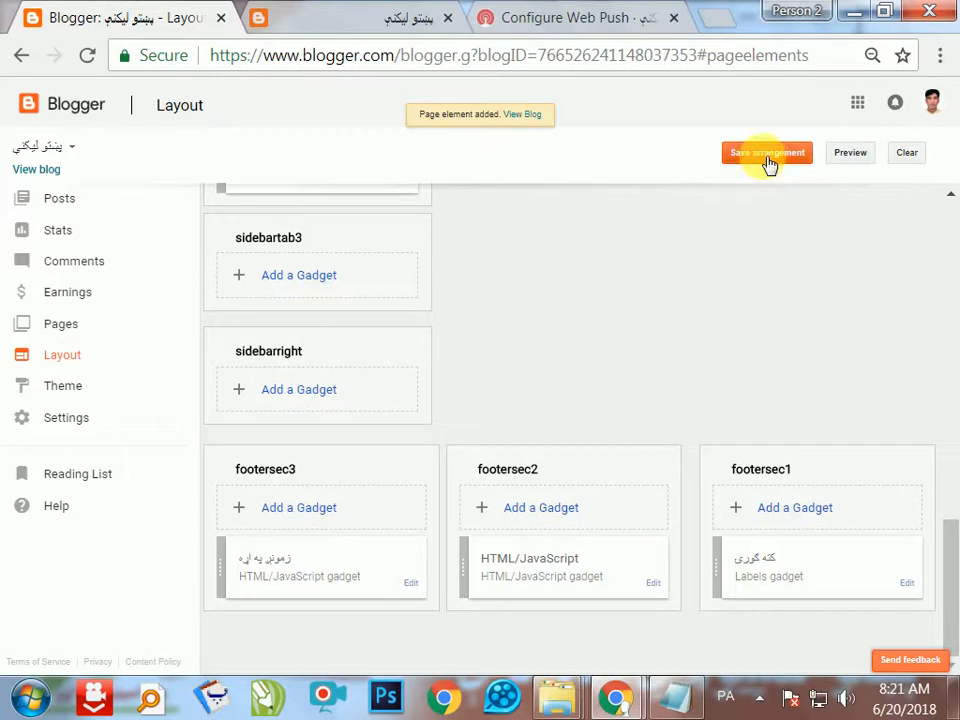
{"action": "left_click", "coordinate": [768, 156]}
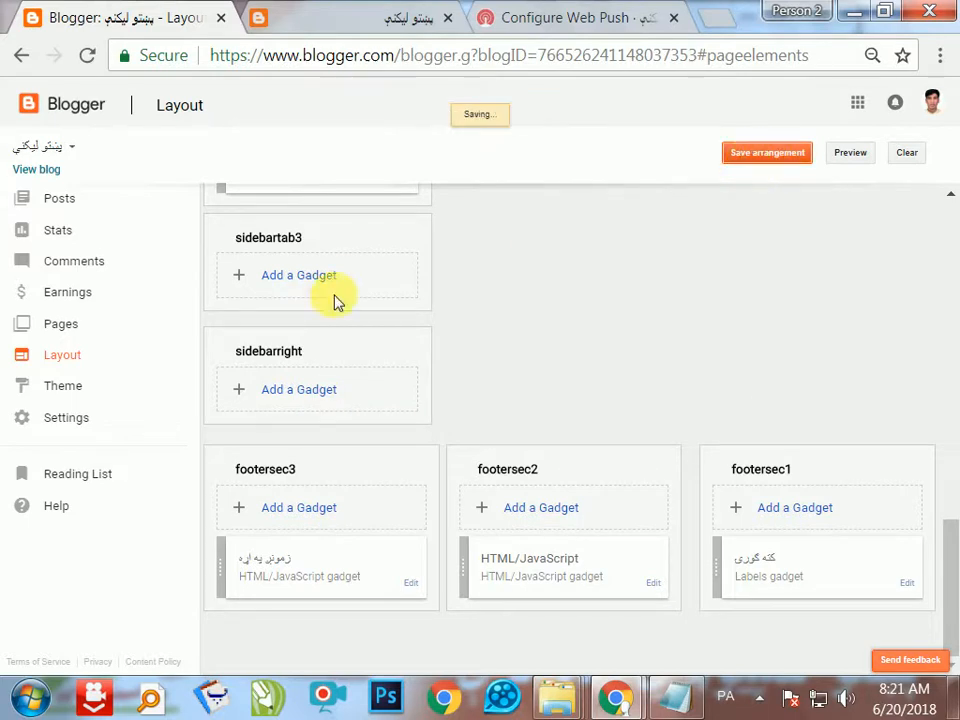
View the live blog and check its pages from header to footer for the notification bell
{"action": "left_click", "coordinate": [44, 172]}
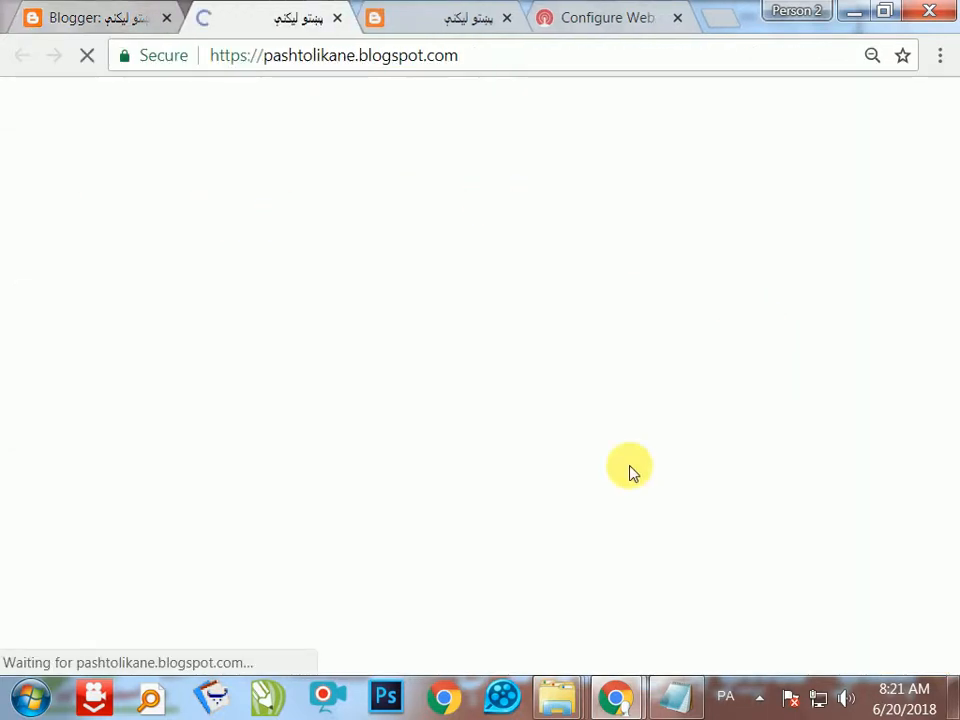
{"action": "scroll", "coordinate": [630, 343], "scroll_direction": "down", "scroll_amount": 5}
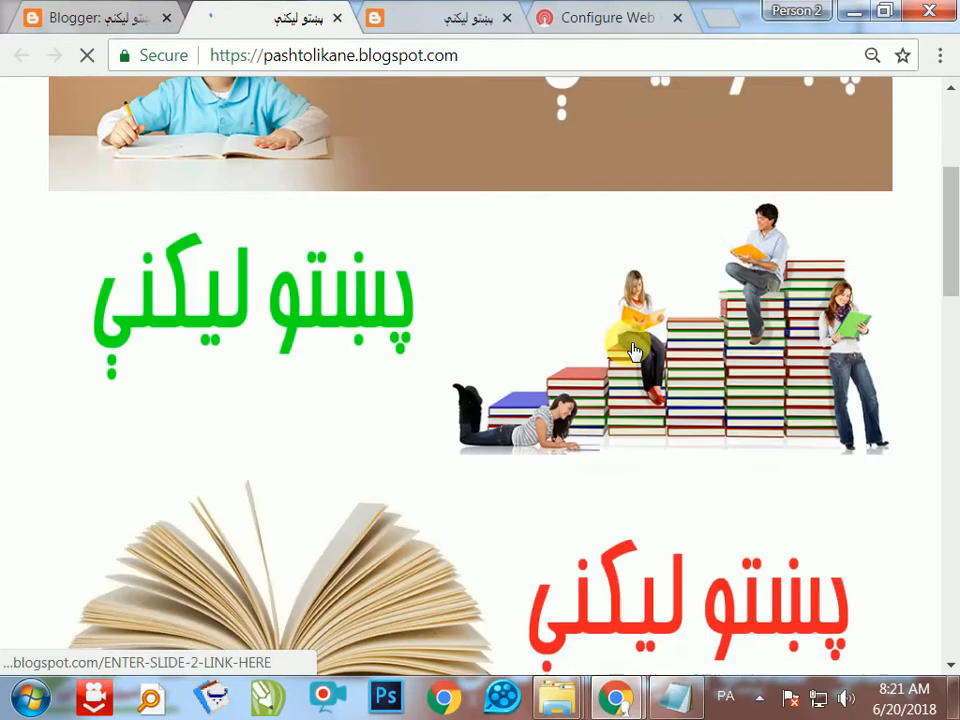
{"action": "scroll", "coordinate": [641, 343], "scroll_direction": "down", "scroll_amount": 10}
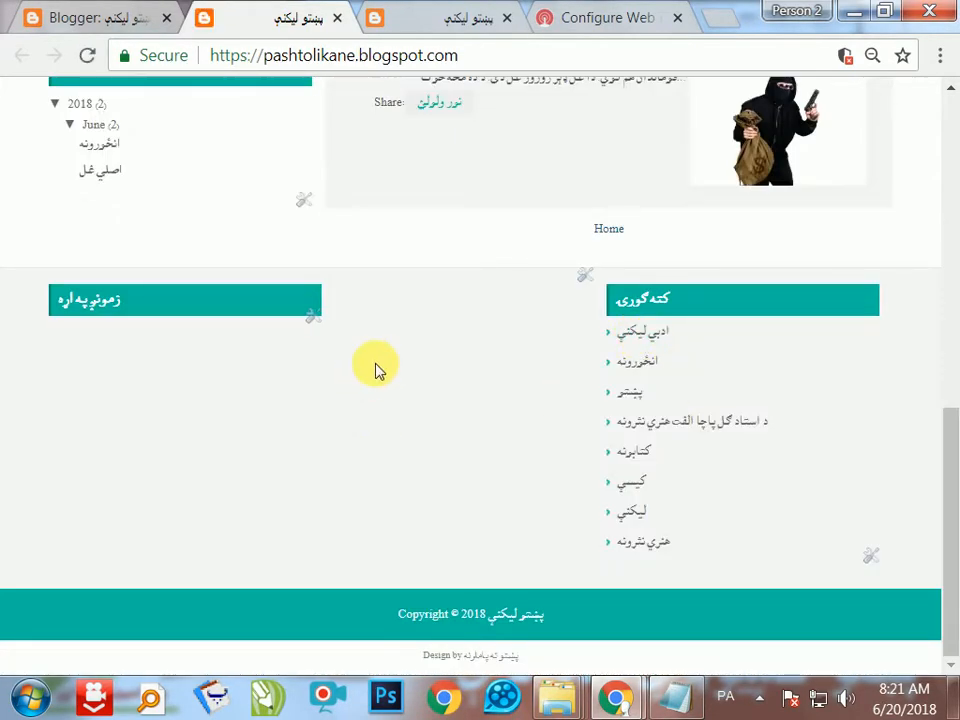
{"action": "scroll", "coordinate": [379, 411], "scroll_direction": "up", "scroll_amount": 2}
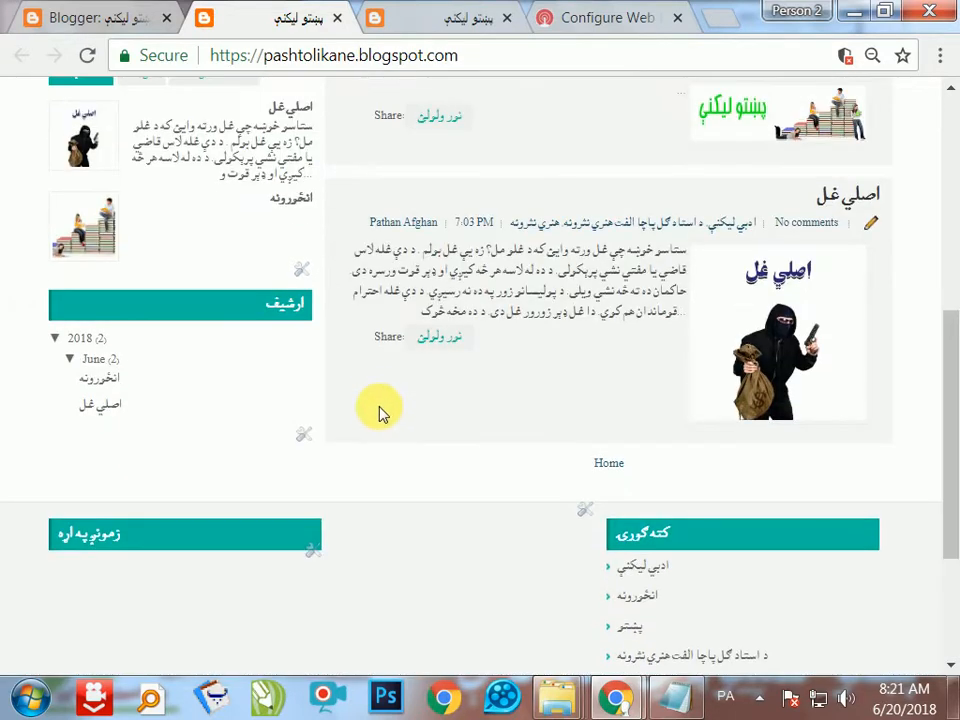
{"action": "scroll", "coordinate": [379, 411], "scroll_direction": "up", "scroll_amount": 10}
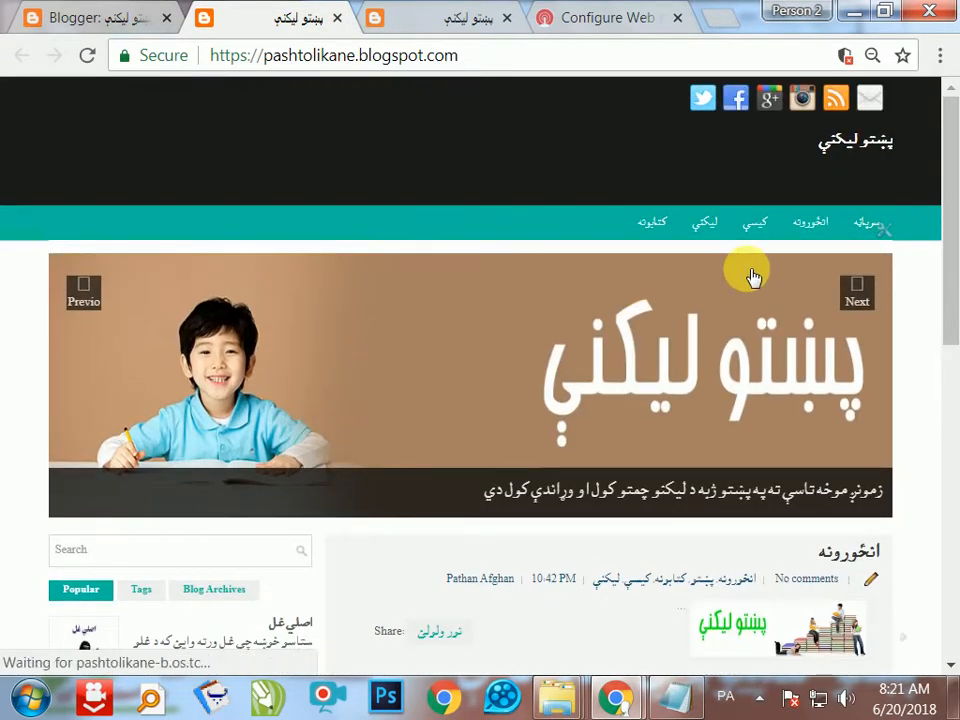
{"action": "left_click_drag", "start_coordinate": [951, 216], "coordinate": [951, 311]}
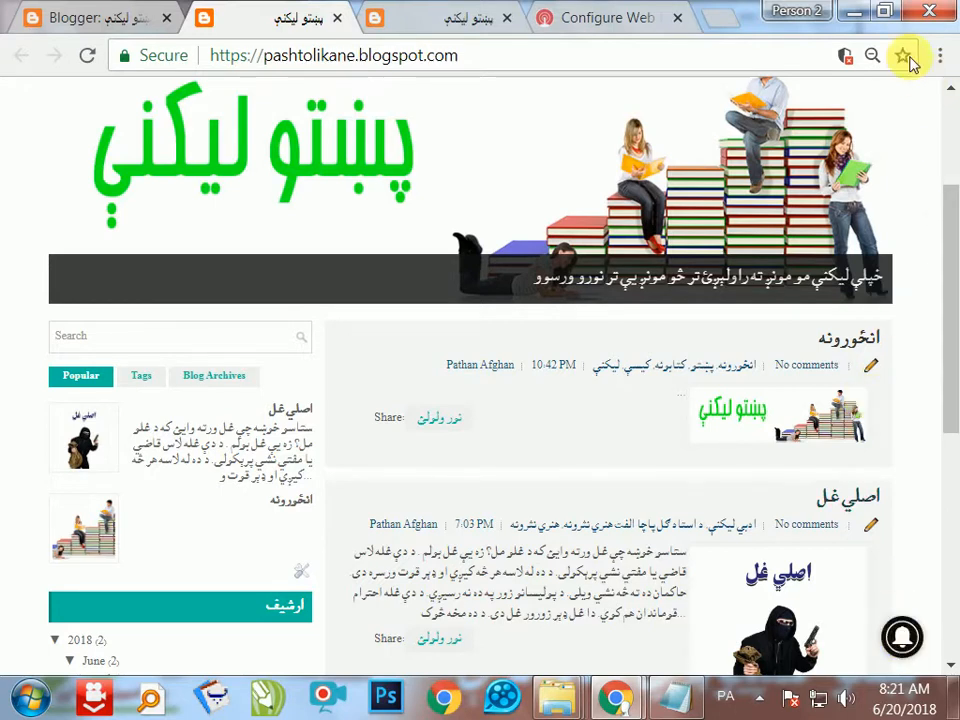
Minimize the browser and the folder window to show the desktop
{"action": "left_click", "coordinate": [854, 11]}
{"action": "left_click", "coordinate": [743, 15]}
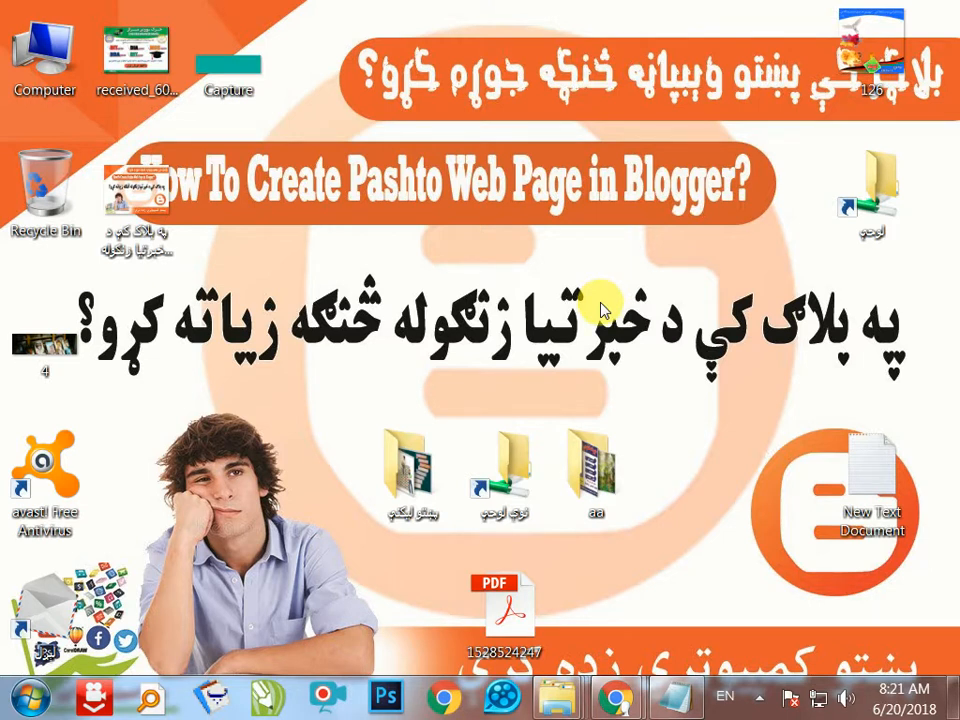
{"action": "key", "text": "ctrl+F9"}
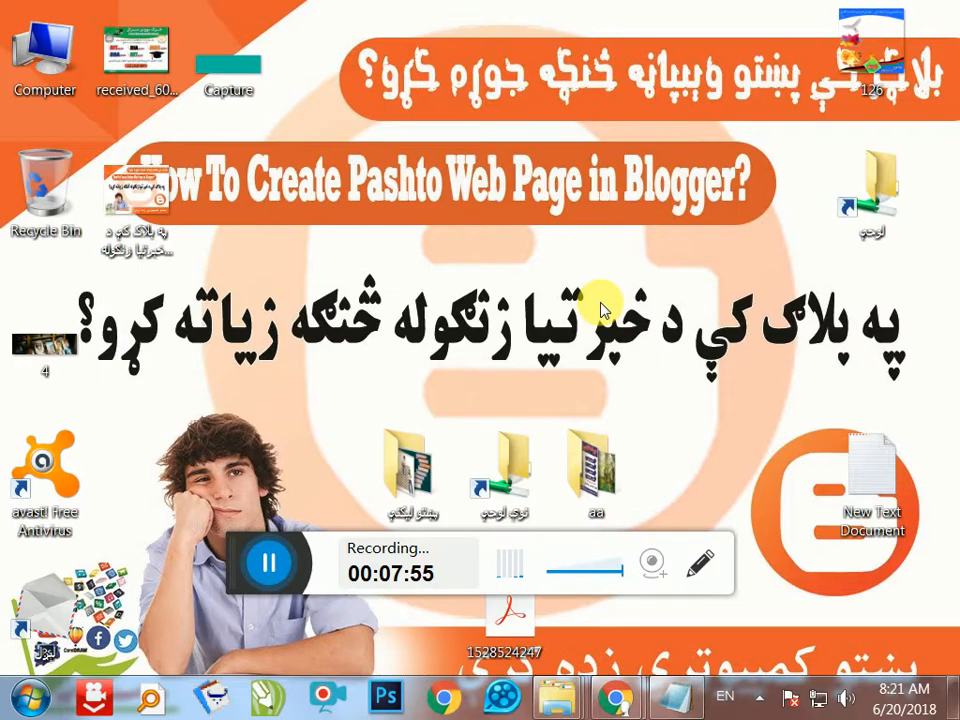